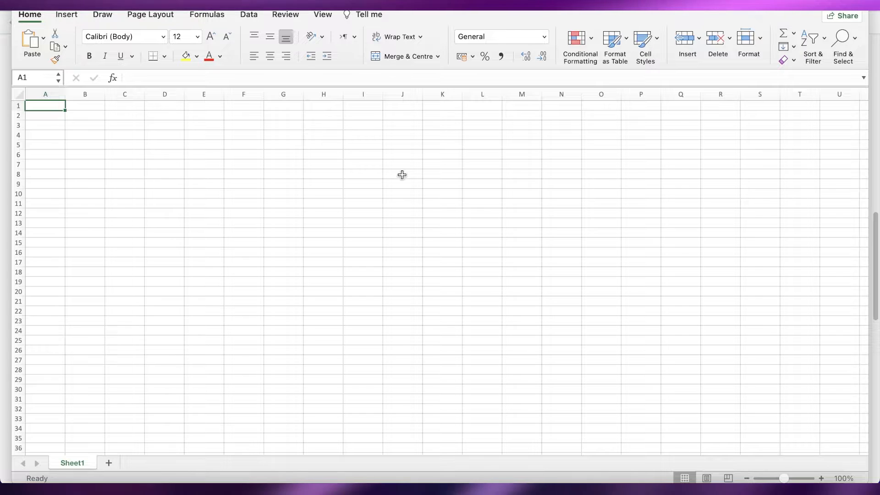
text(fg)
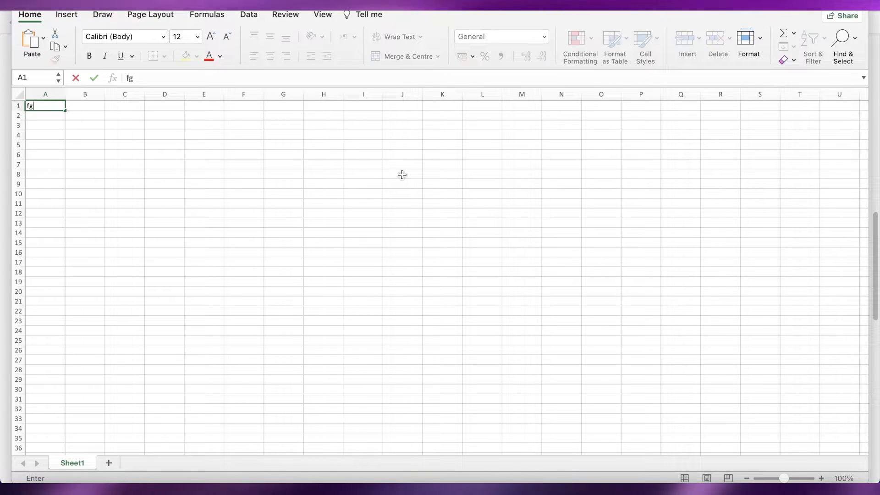
key(BackSpace)
key(BackSpace)
text(A)
key(BackSpace)
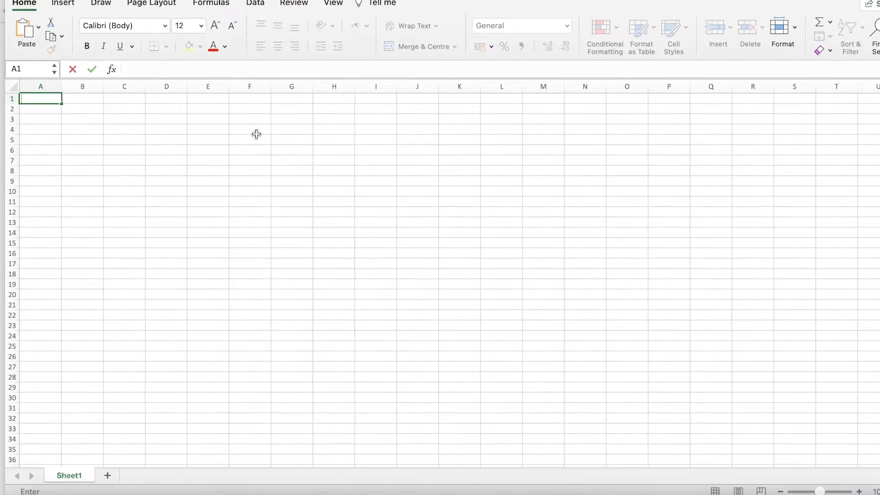
drag(61, 104, 90, 116)
click(92, 134)
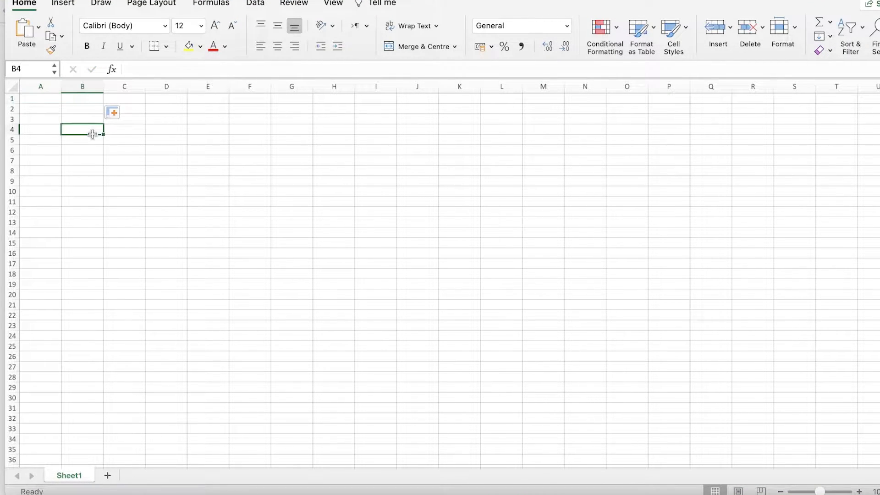
click(208, 158)
scroll(701, 251, down, 9)
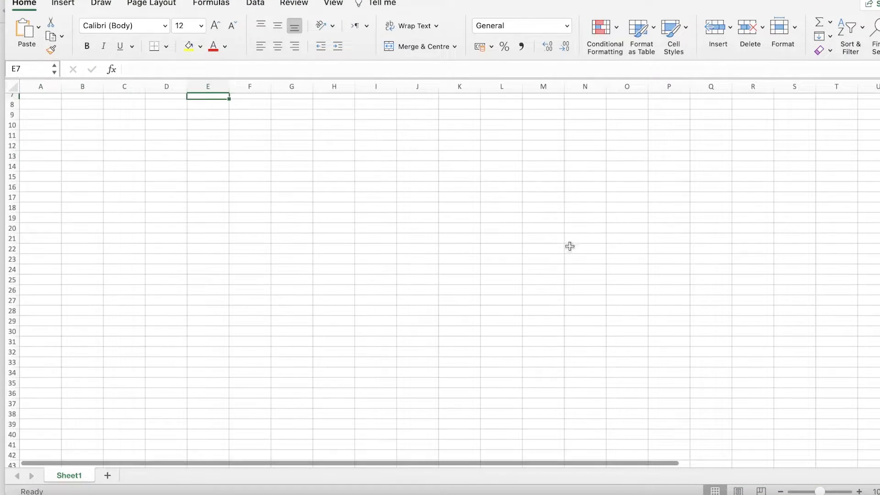
scroll(582, 293, up, 9)
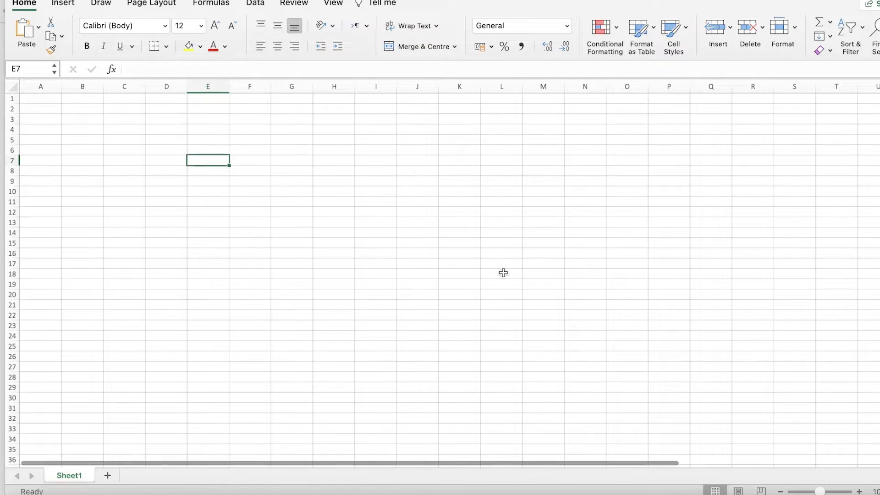
click(478, 270)
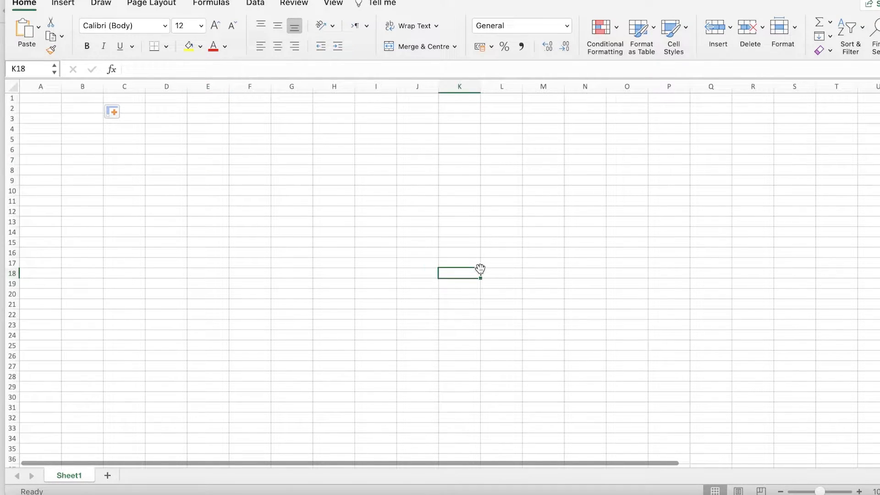
click(223, 184)
click(156, 138)
click(81, 101)
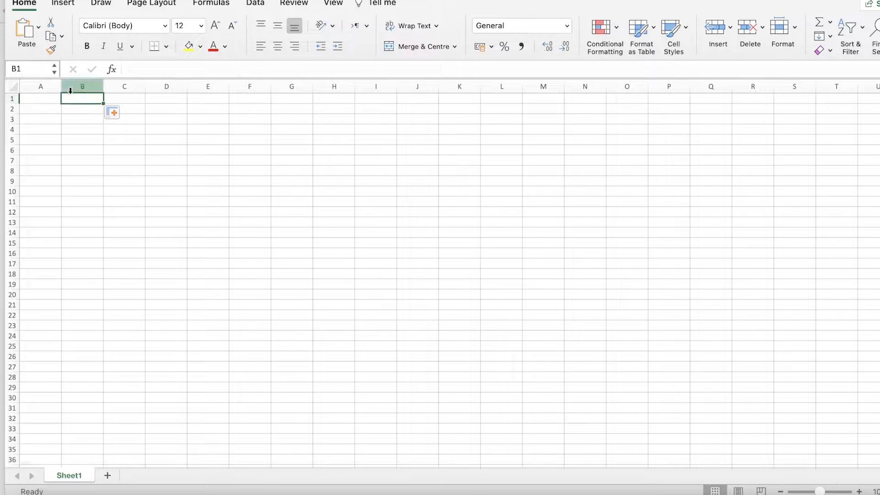
click(71, 4)
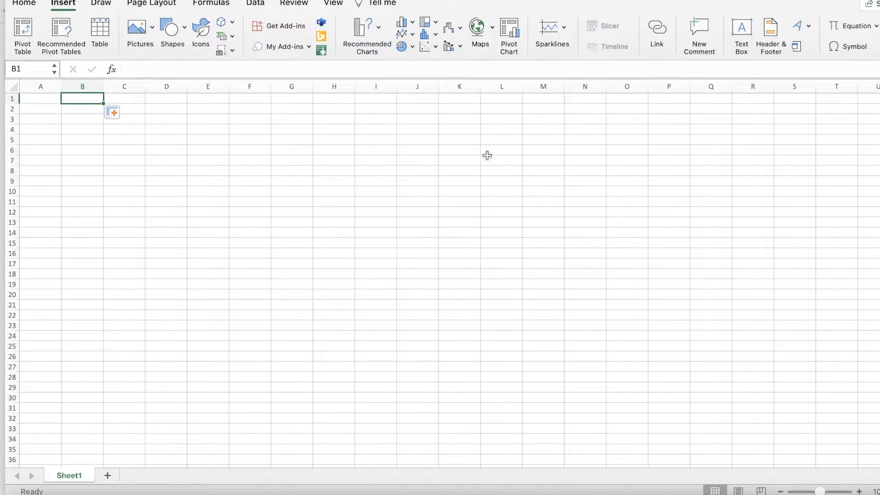
scroll(142, 114, down, 8)
click(35, 7)
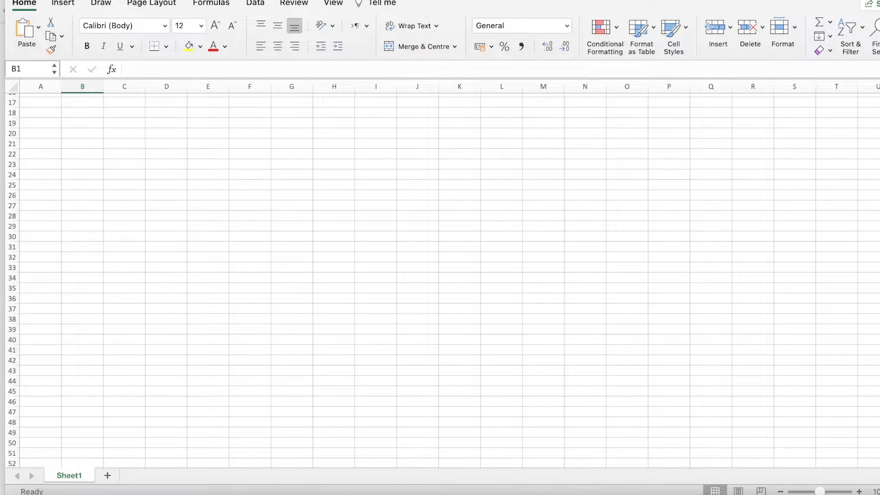
Close the blank workbook and reopen Excel's start screen with its template gallery.
key(Left)
click(165, 0)
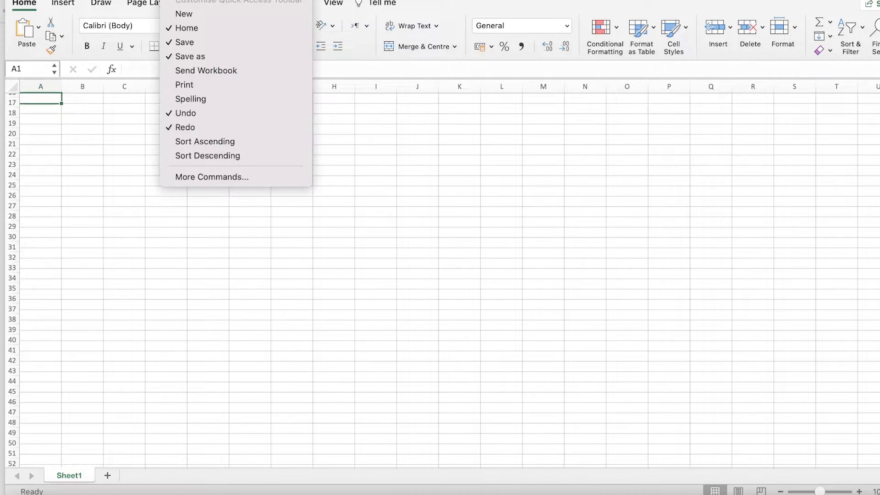
click(175, 13)
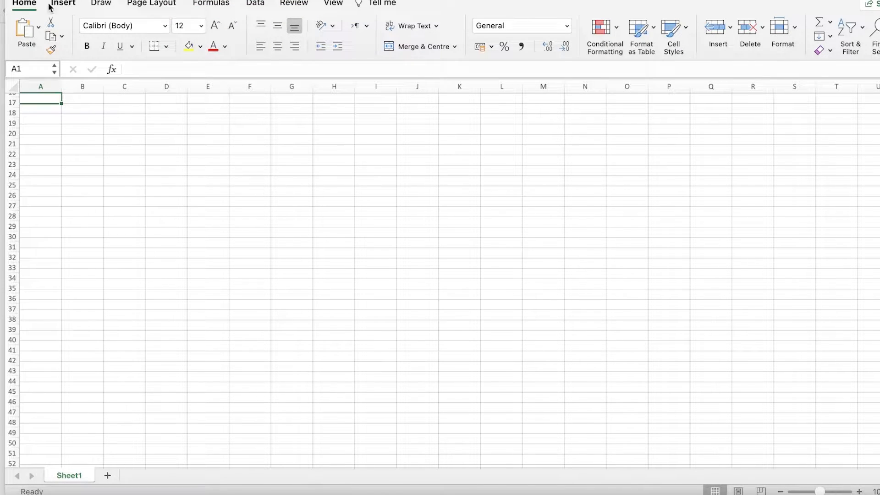
key(super+w)
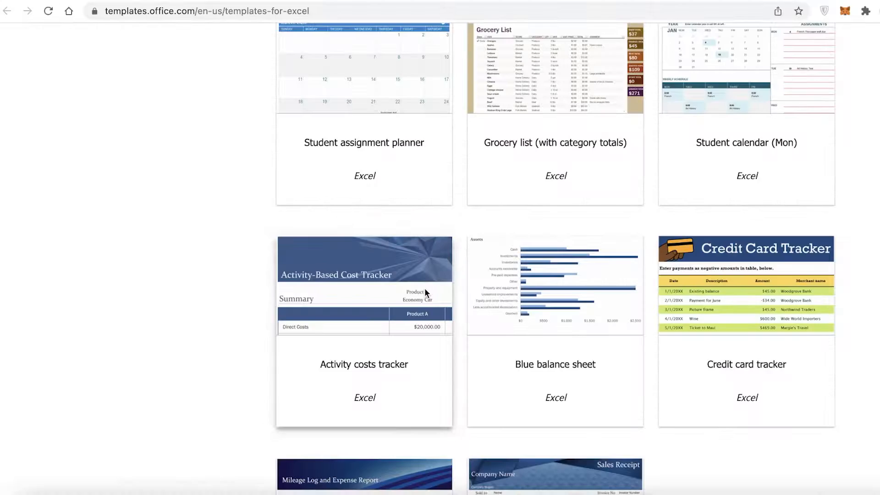
scroll(449, 398, down, 1)
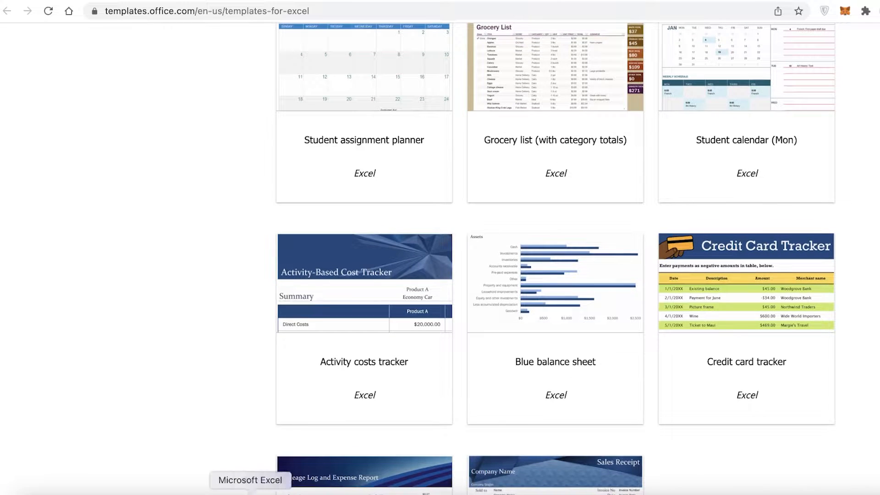
click(250, 492)
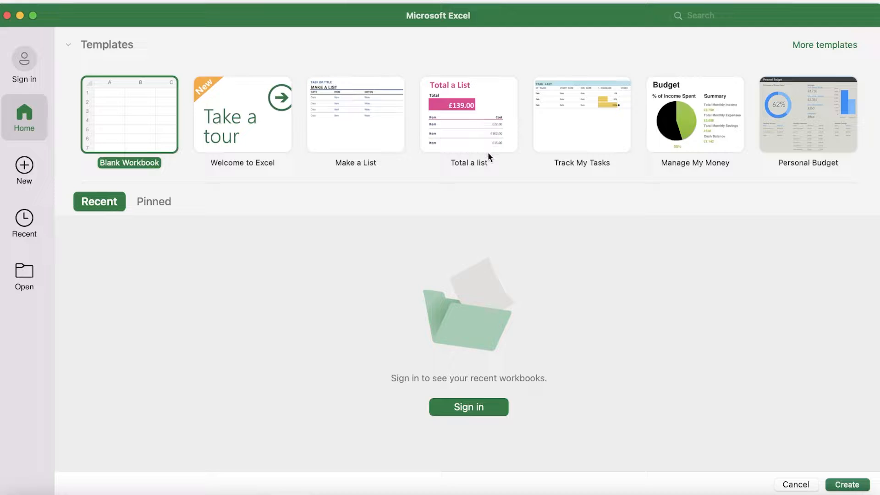
Browse the templates offered in Excel's New gallery.
click(28, 166)
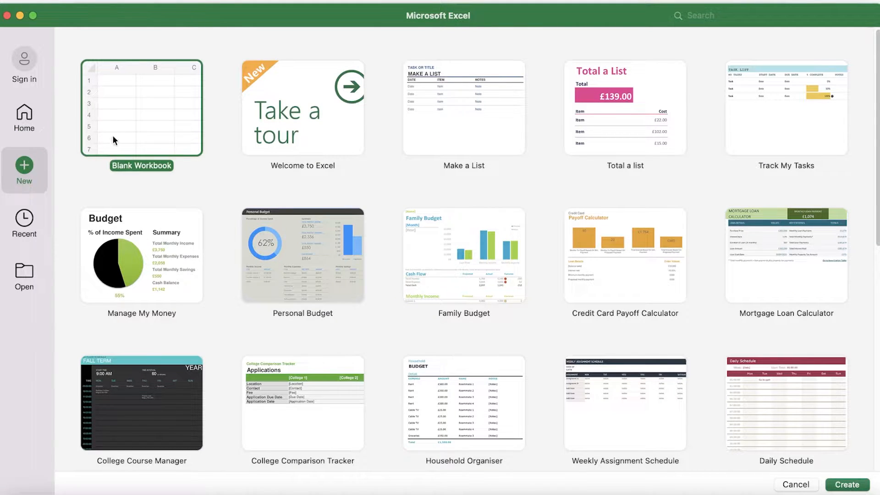
scroll(229, 295, down, 3)
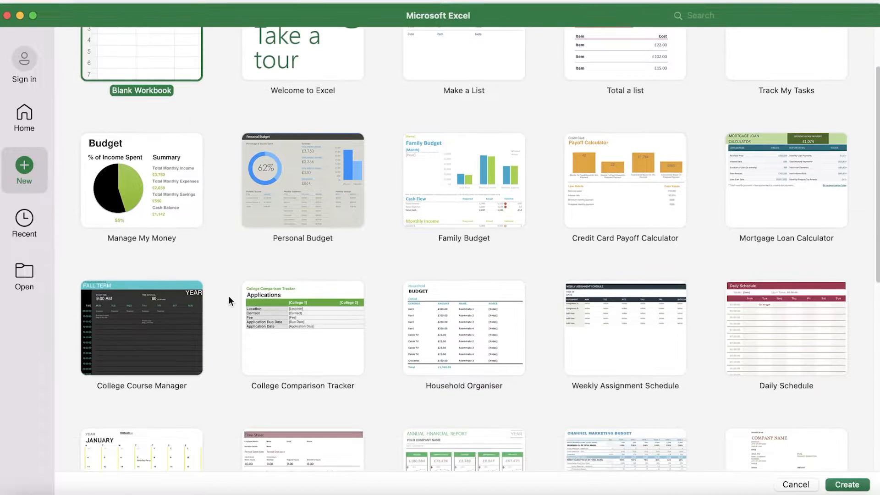
scroll(364, 326, down, 6)
scroll(364, 325, down, 5)
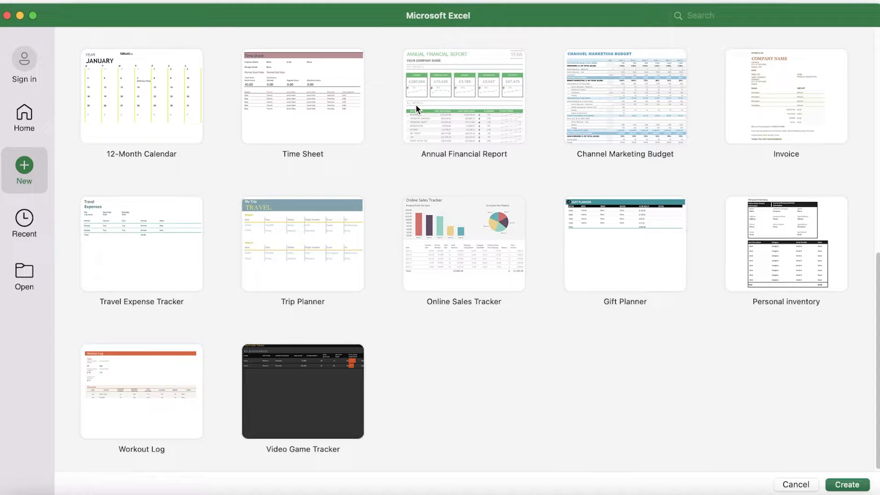
scroll(759, 210, up, 1)
scroll(828, 198, up, 5)
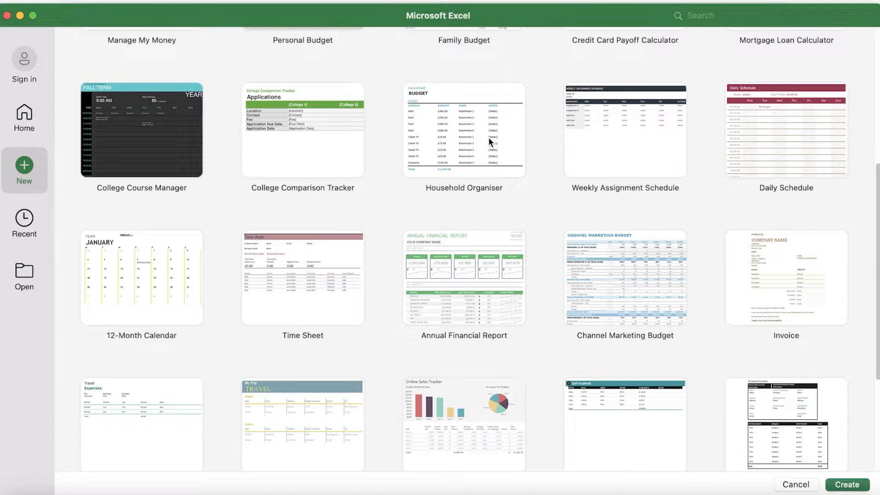
scroll(487, 136, up, 3)
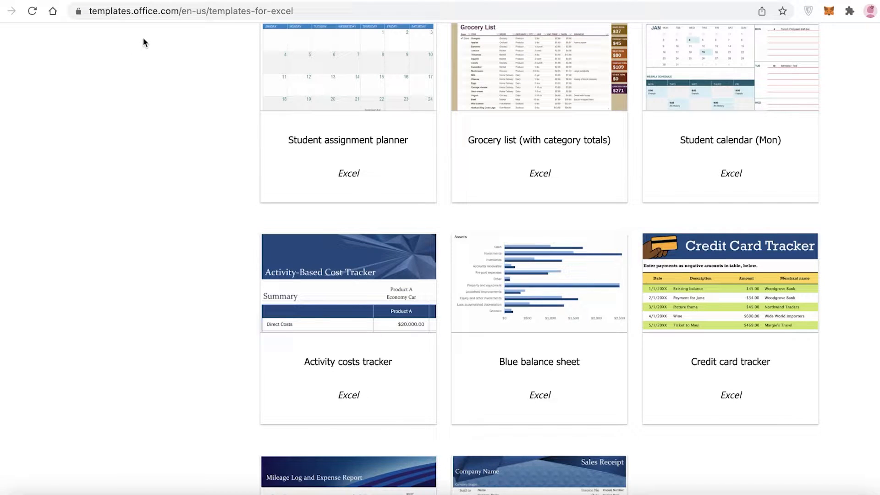
Open the Credit card tracker template page on the Office templates website.
scroll(252, 150, down, 3)
scroll(508, 282, up, 20)
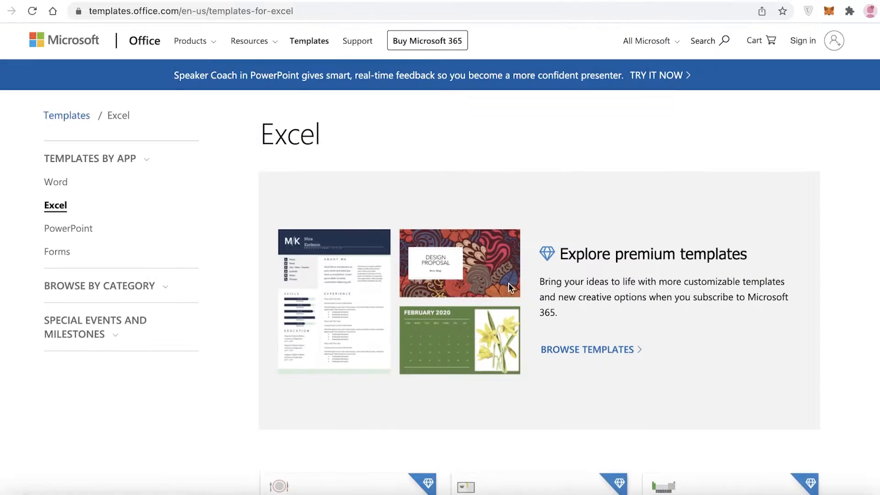
scroll(510, 287, down, 3)
scroll(511, 291, down, 15)
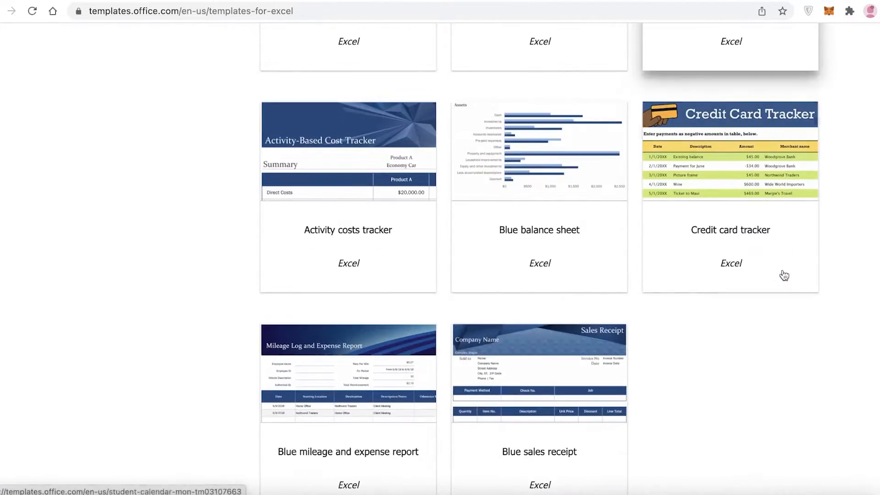
scroll(683, 245, down, 5)
scroll(683, 247, up, 9)
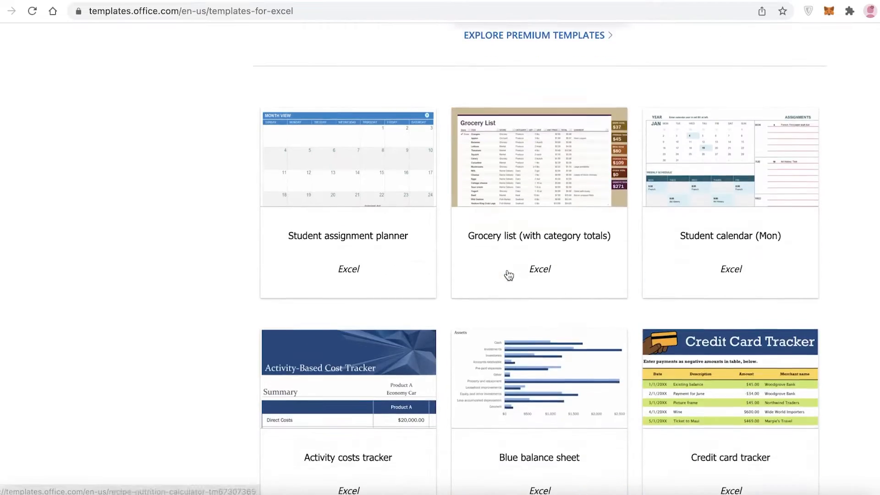
scroll(699, 312, down, 2)
click(743, 278)
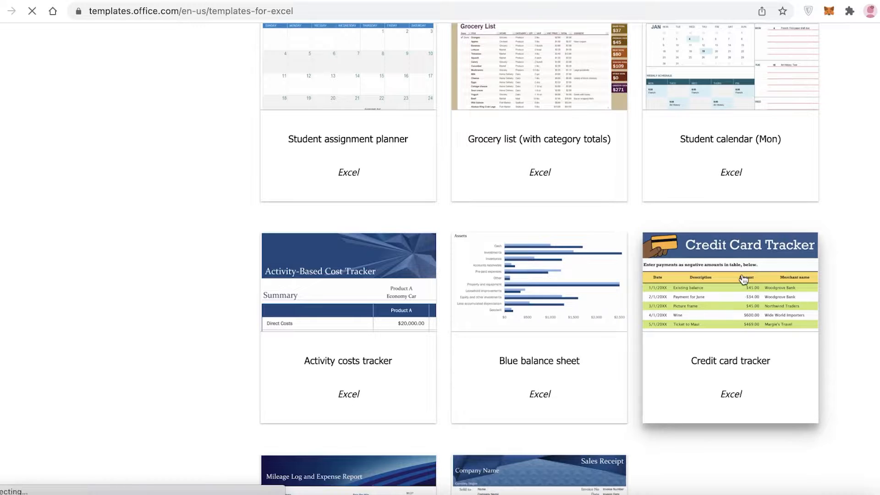
scroll(664, 149, down, 13)
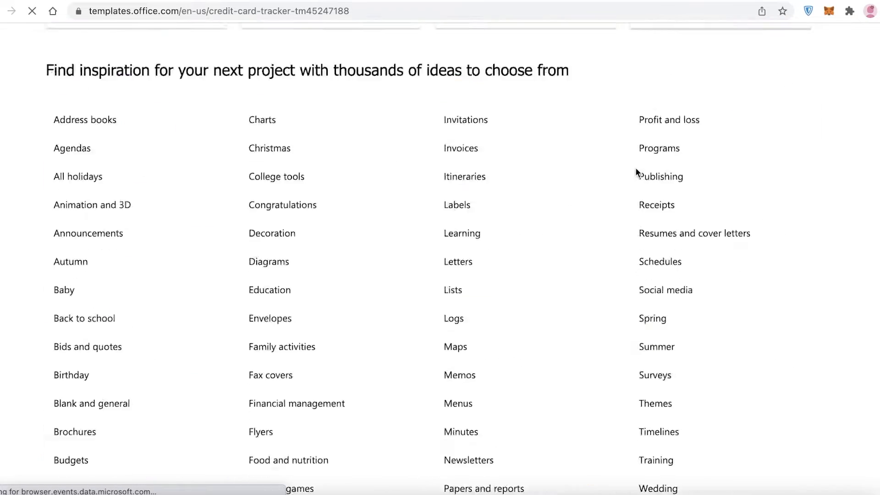
scroll(636, 169, up, 11)
scroll(519, 182, up, 1)
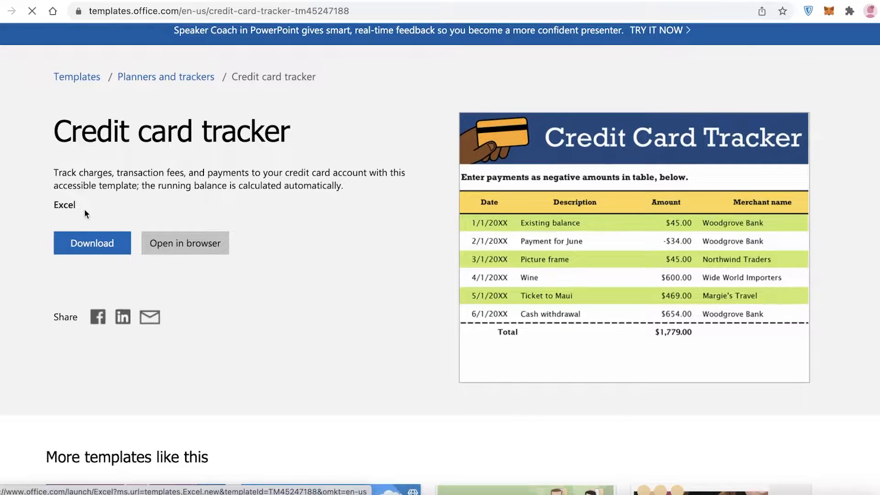
Download the Credit card tracker template and open it in Excel.
click(87, 244)
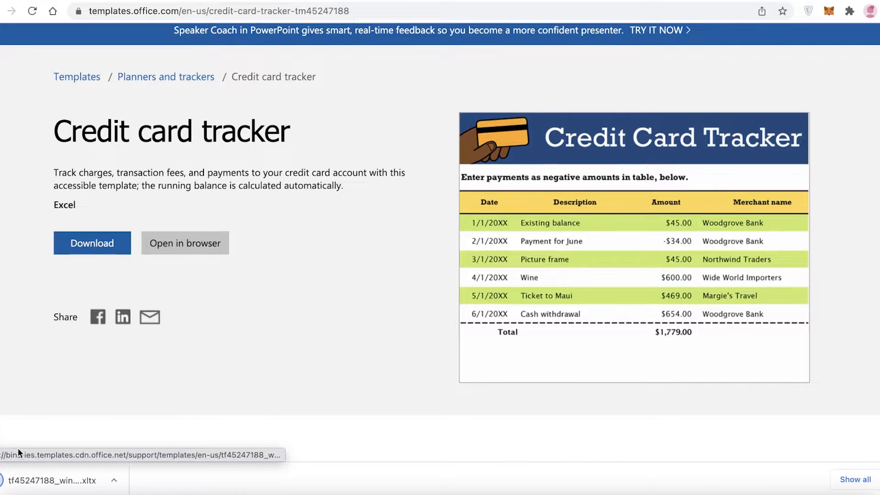
click(48, 489)
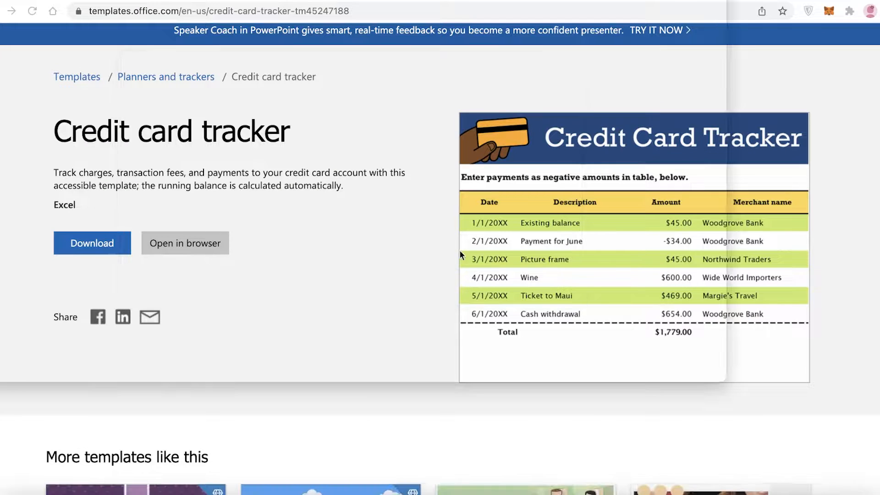
scroll(459, 213, down, 5)
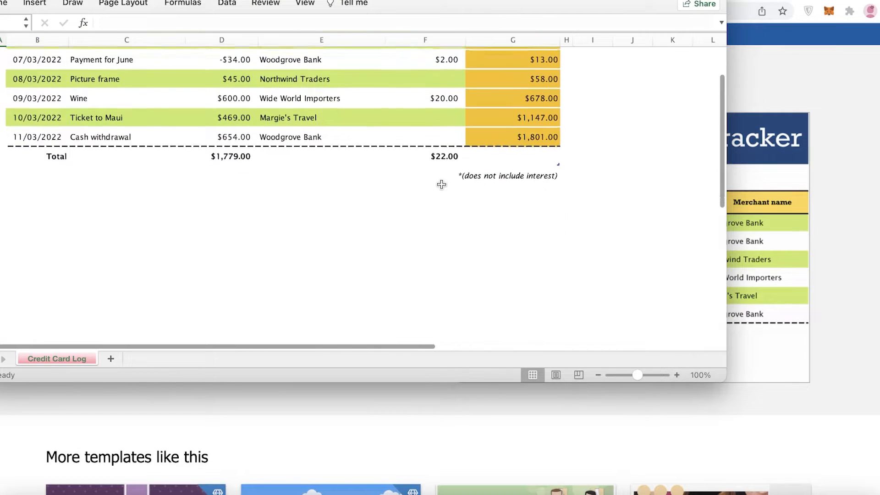
scroll(436, 161, up, 4)
Inspect the Transaction fees and Balance cells of the tracker and their formulas.
click(441, 136)
click(443, 146)
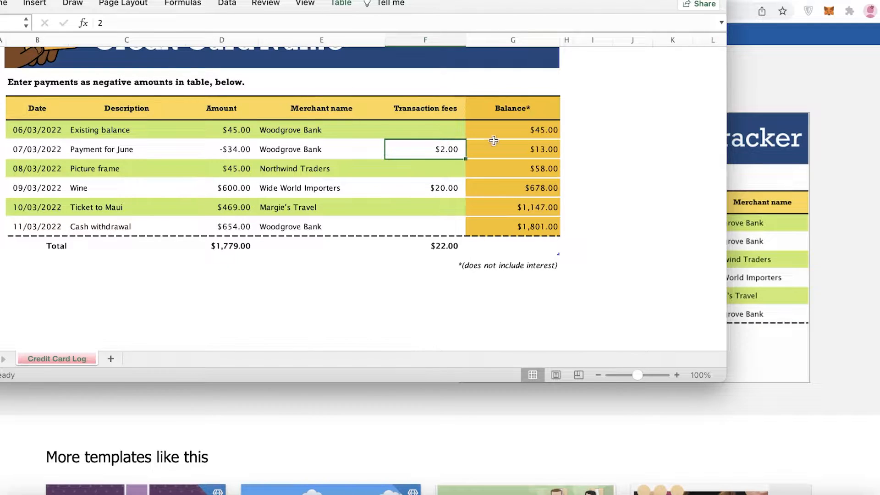
click(523, 124)
click(527, 156)
click(528, 170)
click(531, 187)
click(525, 205)
click(519, 218)
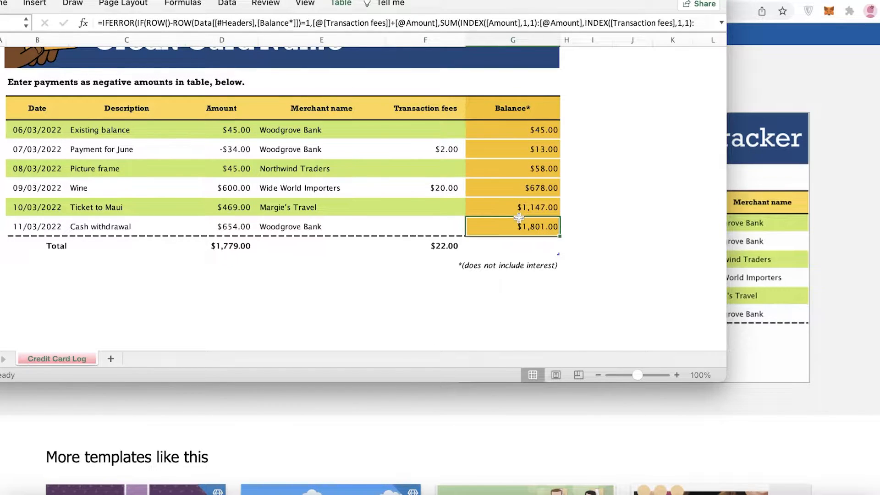
scroll(138, 122, up, 2)
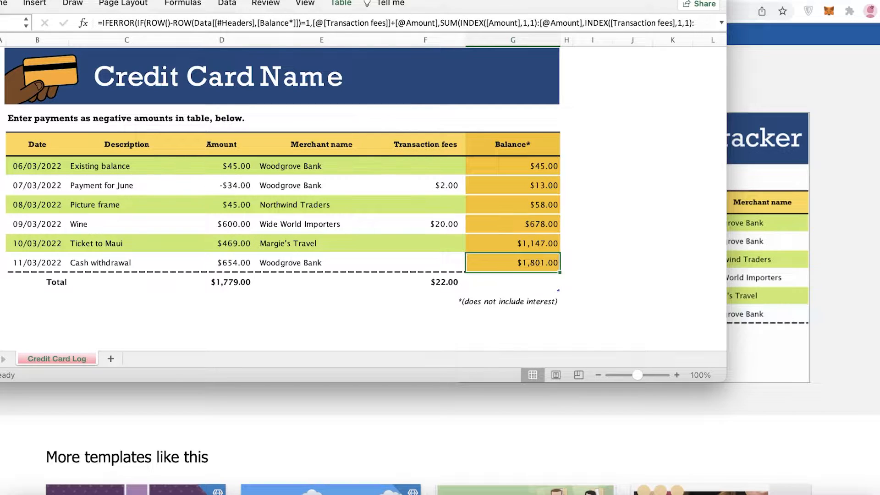
Minimize the tracker workbook and browse the Vertex42 Excel Templates web page.
key(super+m)
scroll(348, 169, down, 1)
scroll(349, 169, up, 3)
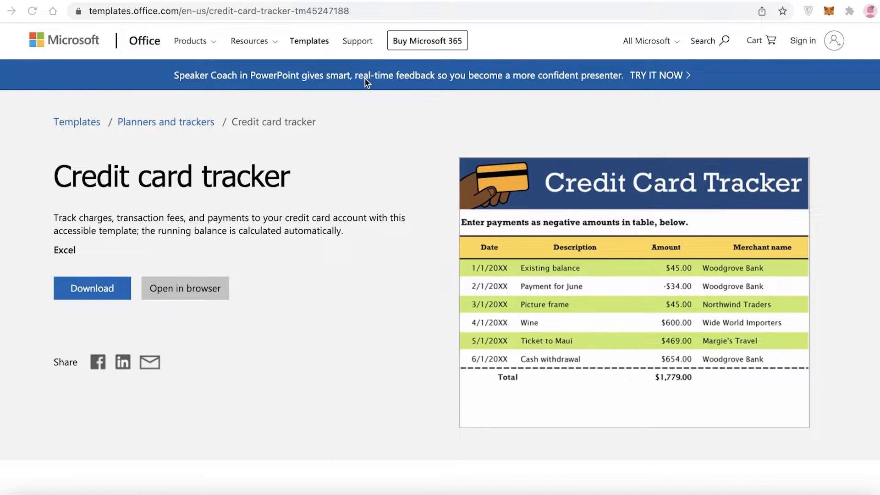
click(372, 83)
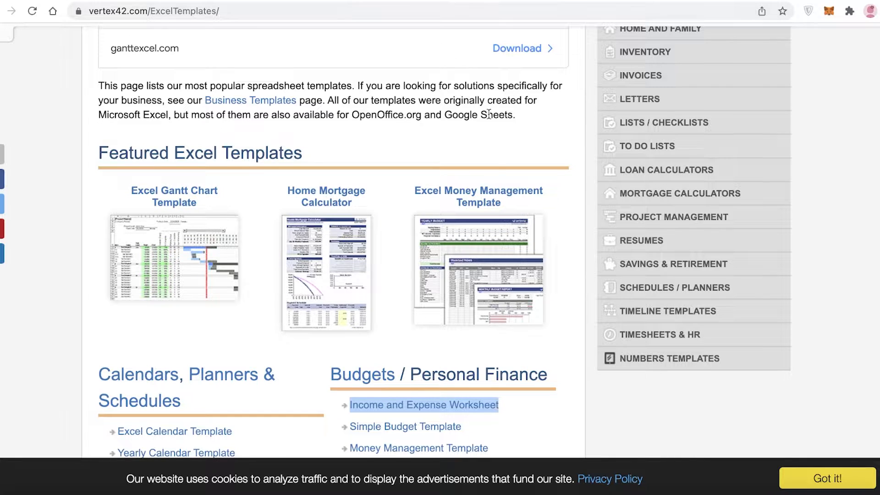
scroll(488, 138, up, 4)
scroll(457, 183, up, 7)
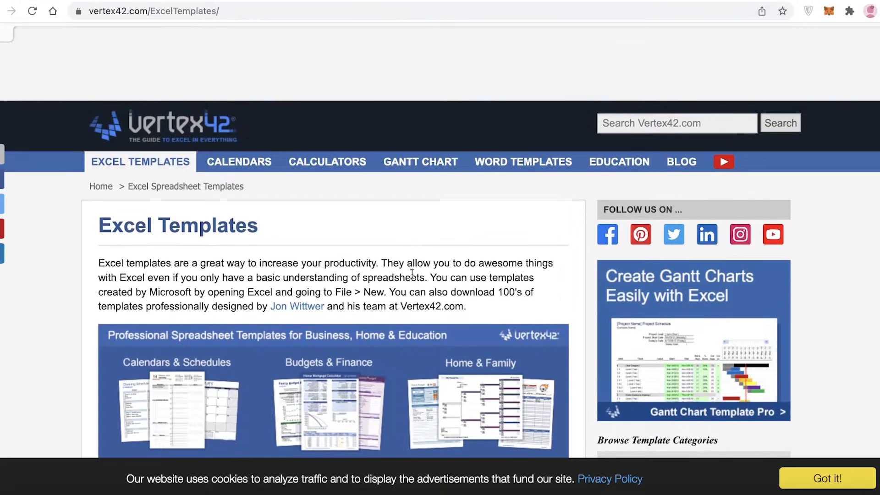
scroll(412, 274, down, 2)
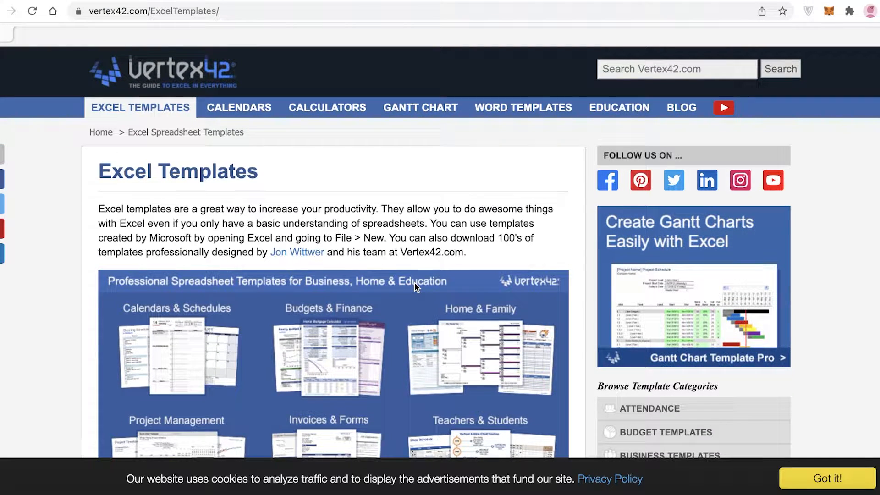
Scroll through the Vertex42 Excel Templates page to browse its featured templates and category lists.
scroll(412, 281, down, 10)
scroll(219, 134, up, 1)
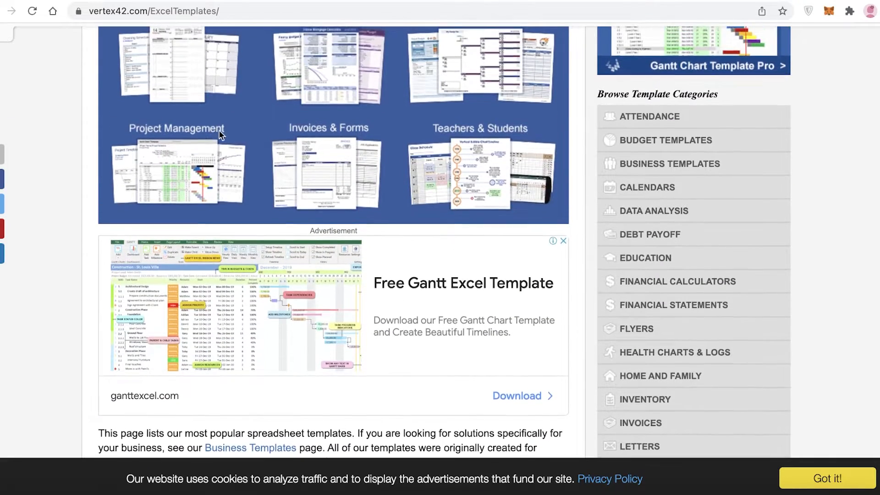
scroll(215, 123, up, 1)
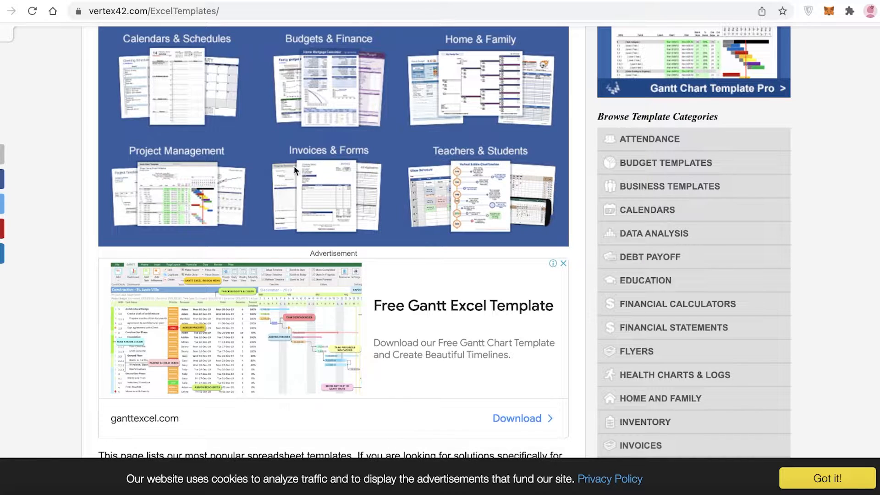
scroll(211, 123, down, 15)
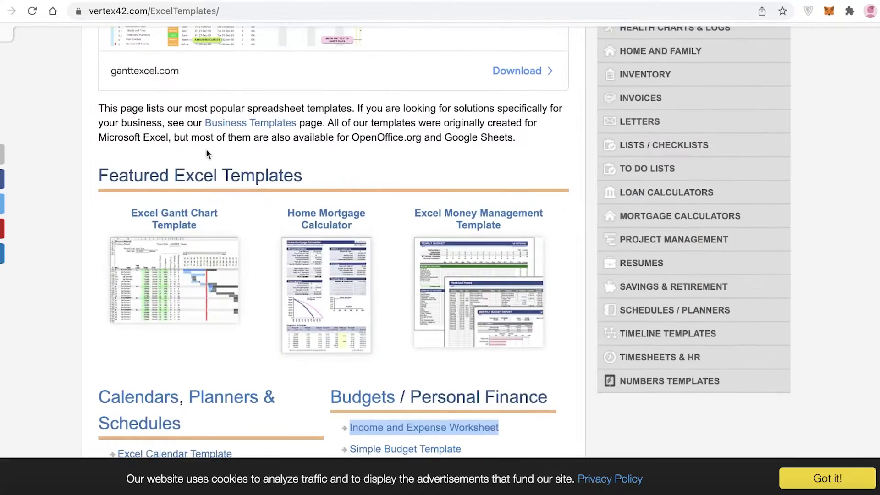
scroll(208, 161, up, 5)
scroll(285, 112, down, 8)
scroll(343, 137, down, 5)
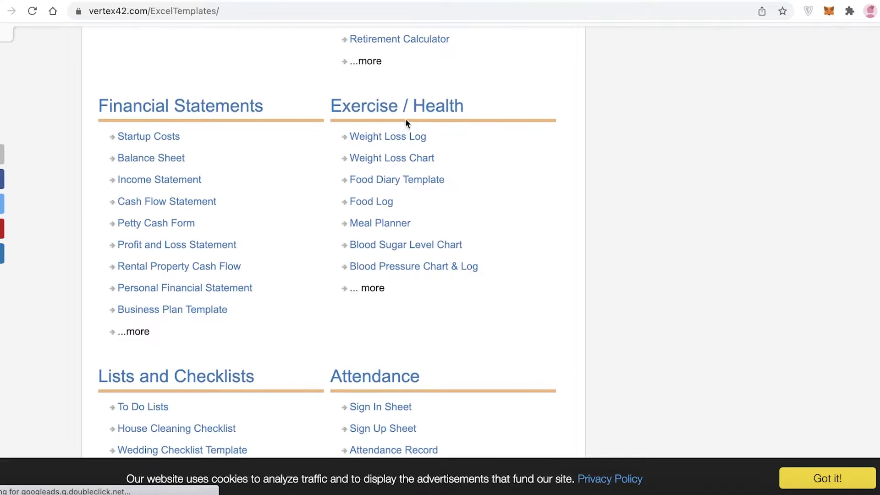
scroll(507, 114, down, 10)
scroll(507, 114, up, 10)
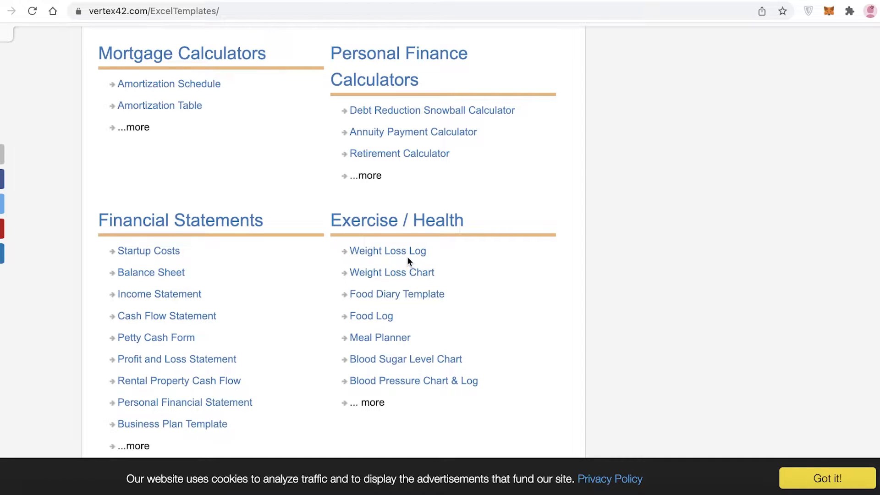
Open the Weight Loss Log template page from the Exercise / Health list, dismissing the ad pop-up.
click(407, 256)
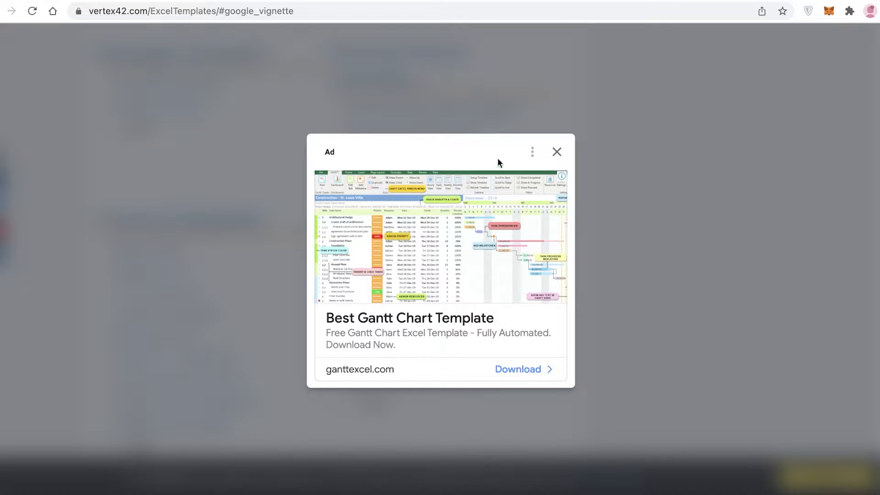
click(556, 151)
scroll(554, 155, down, 12)
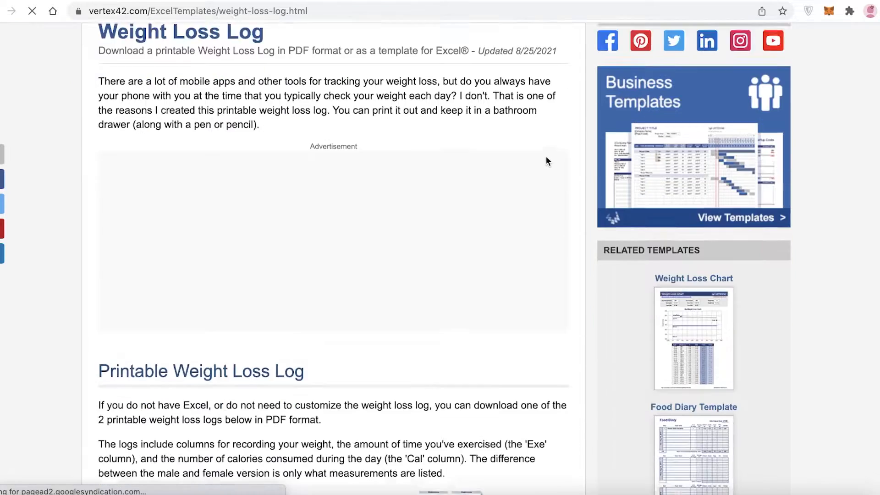
scroll(431, 199, down, 4)
Go to the Weight Loss Log download page and download weight-loss-log.xlsx, opening it in Excel.
click(480, 214)
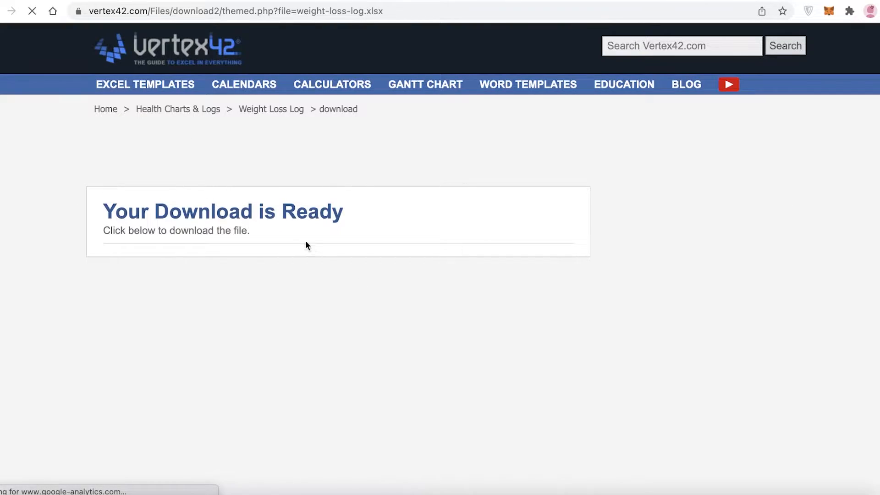
scroll(213, 268, down, 6)
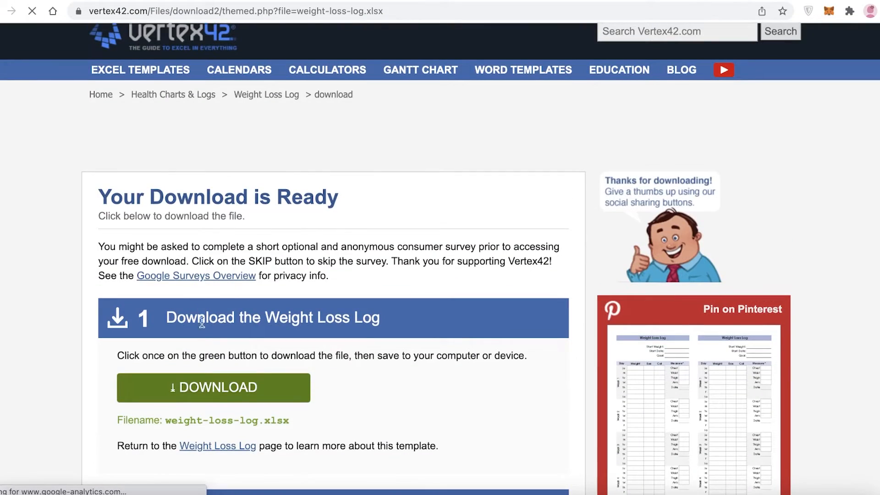
click(208, 385)
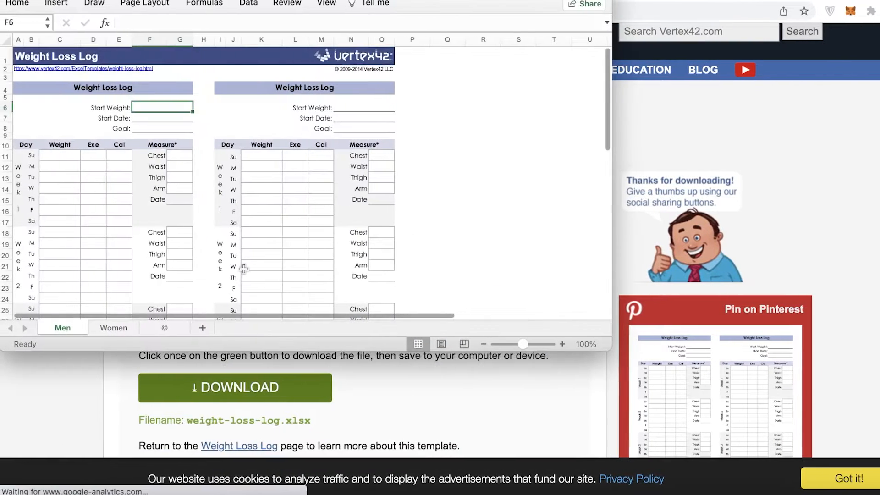
Scroll through the Weight Loss Log workbook, then close it.
scroll(346, 134, down, 15)
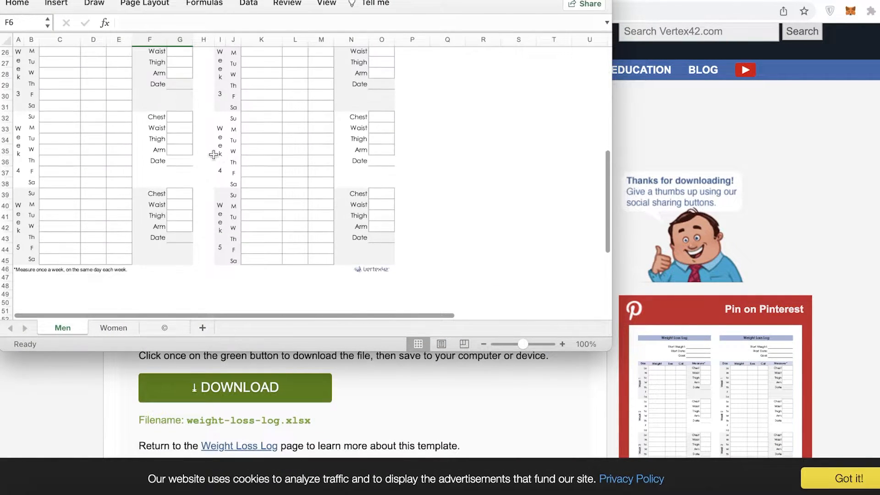
scroll(59, 115, up, 15)
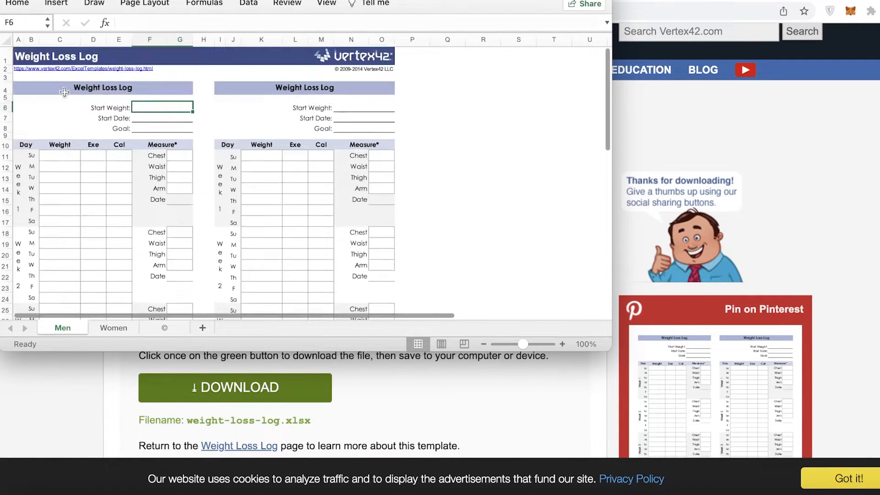
scroll(399, 118, down, 20)
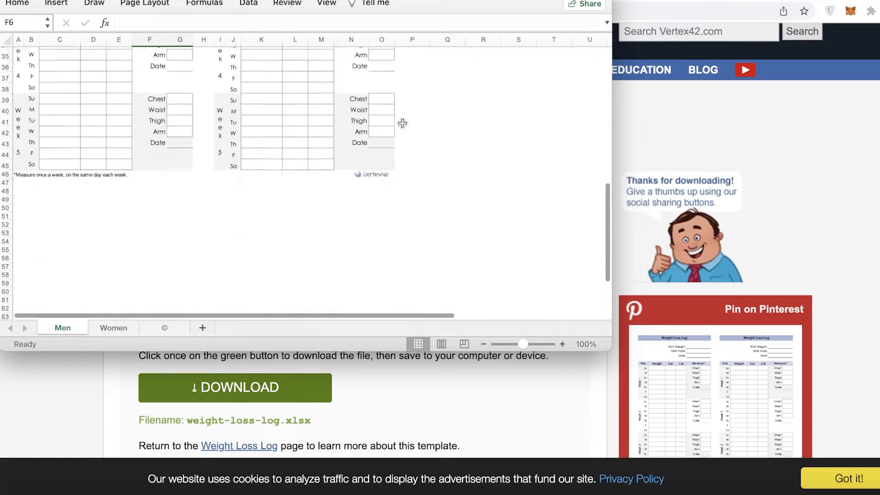
scroll(316, 144, up, 12)
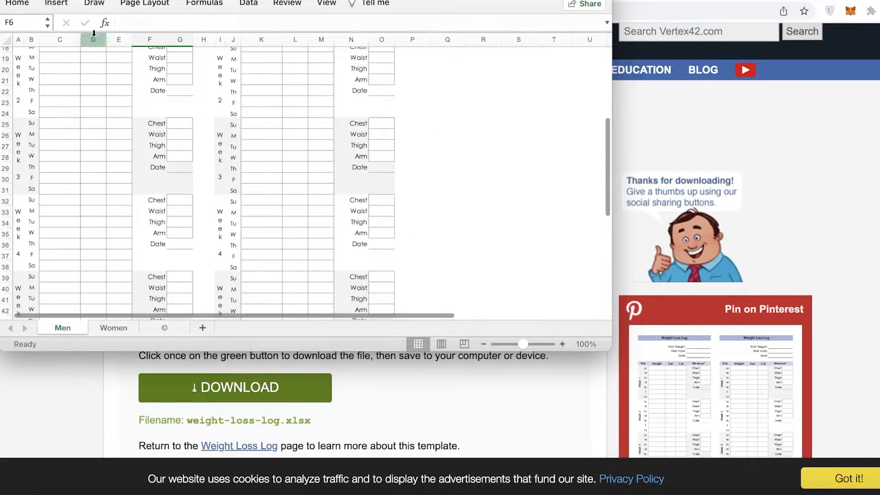
key(super+w)
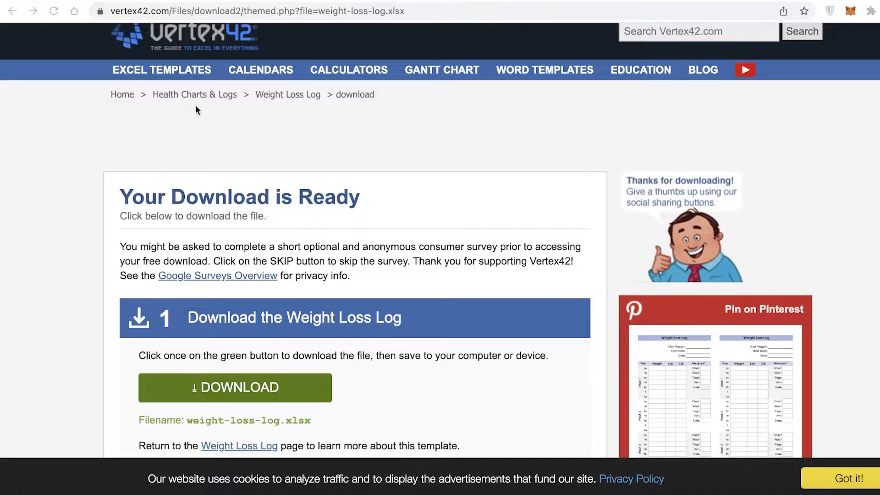
scroll(415, 205, down, 12)
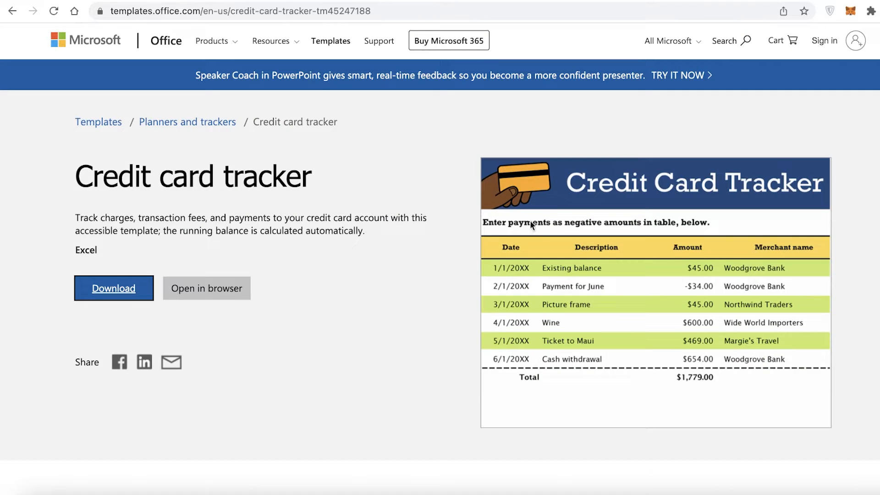
scroll(504, 224, down, 15)
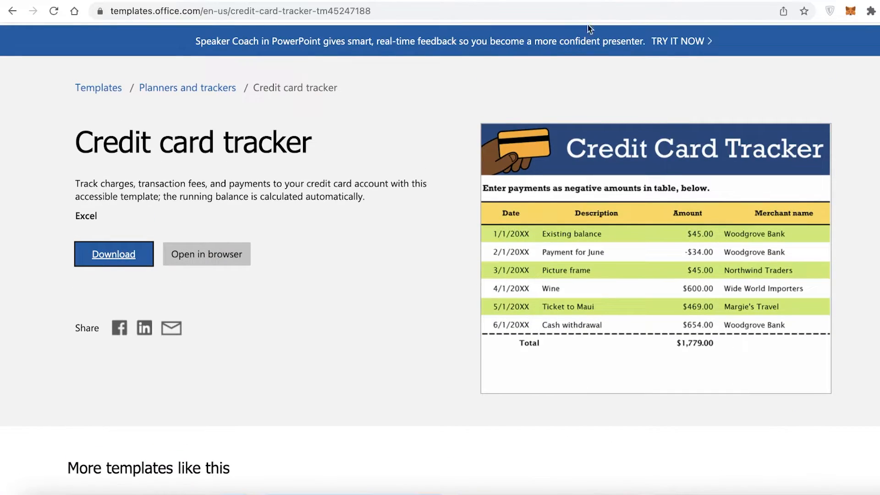
click(691, 1)
scroll(458, 174, down, 9)
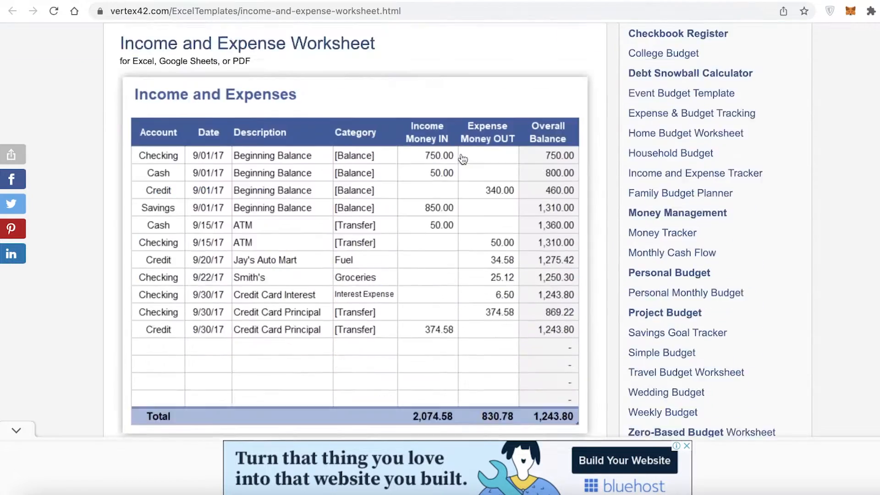
scroll(458, 174, up, 9)
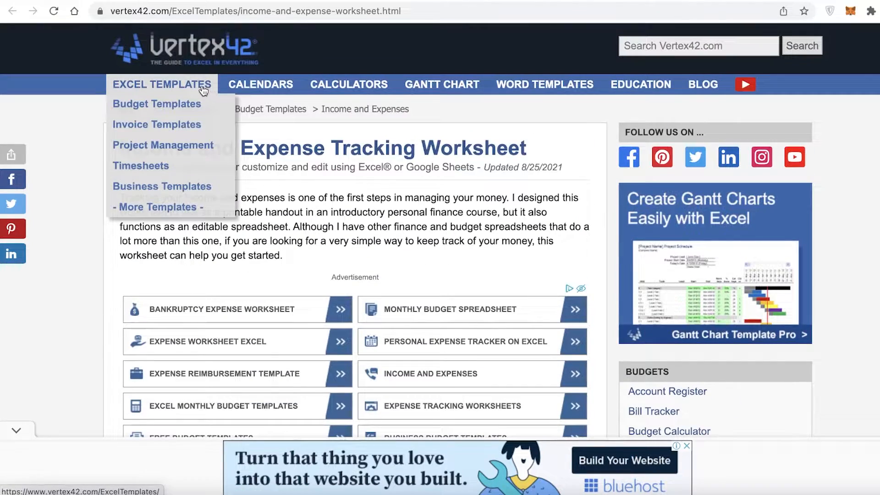
Open the Budget Templates category from the Excel Templates menu and browse its template list.
click(203, 90)
click(185, 103)
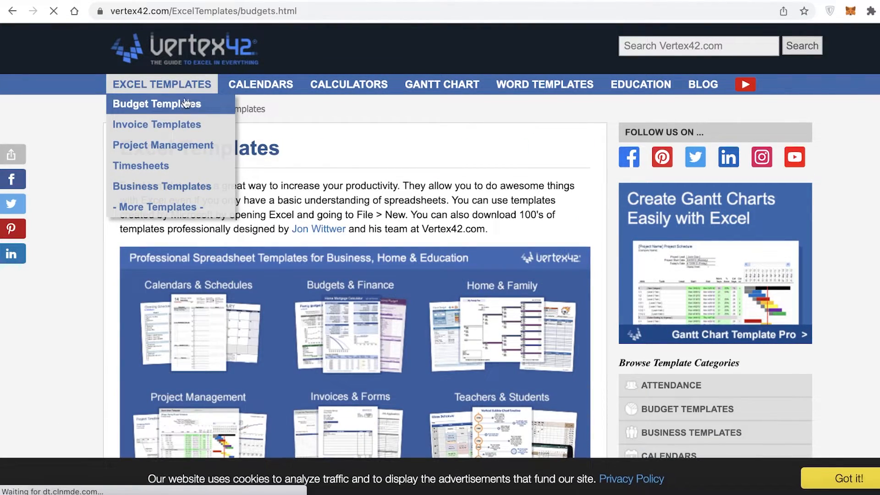
scroll(327, 307, down, 15)
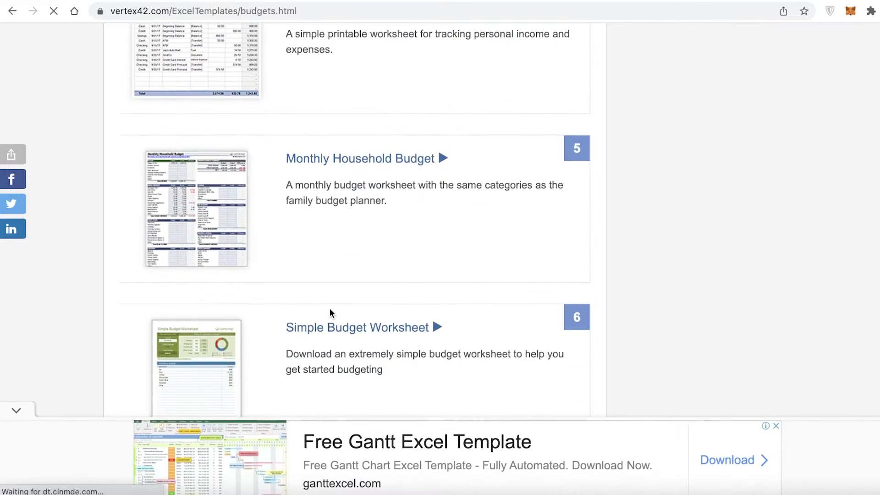
scroll(330, 313, up, 4)
scroll(324, 288, down, 8)
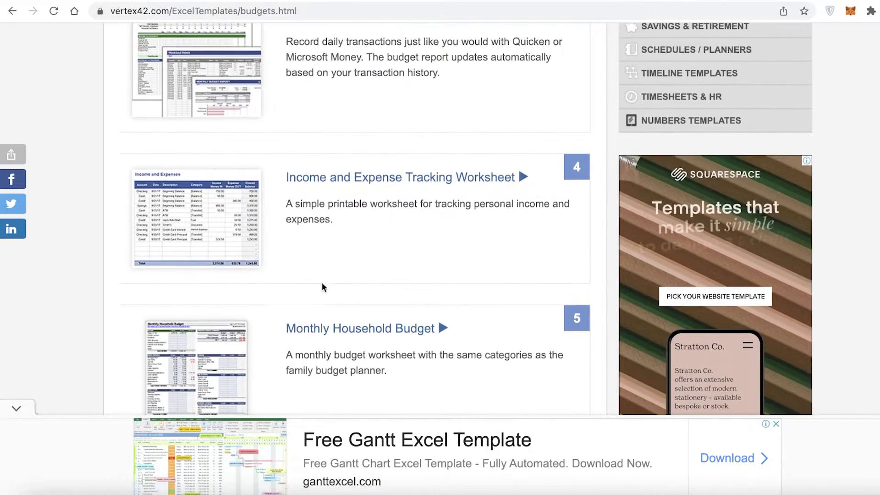
scroll(288, 177, up, 7)
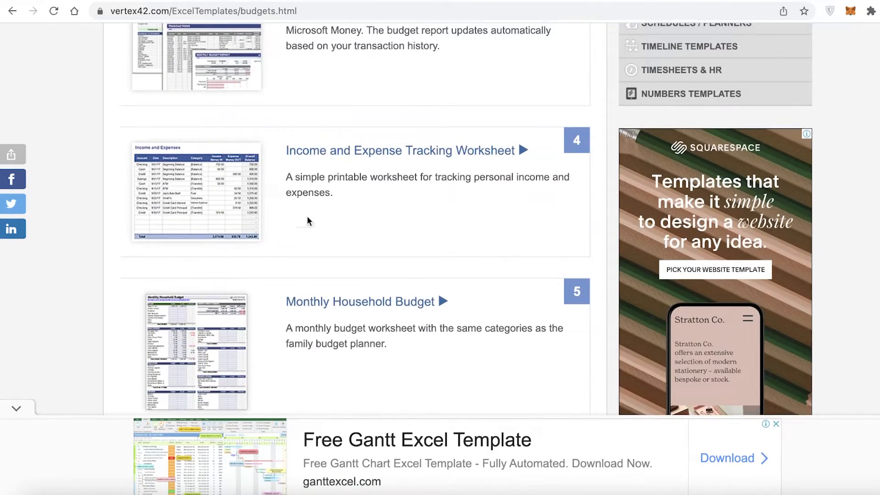
Open the Income and Expense Tracking Worksheet page and start its Excel download.
click(351, 153)
scroll(373, 210, down, 12)
scroll(373, 210, up, 3)
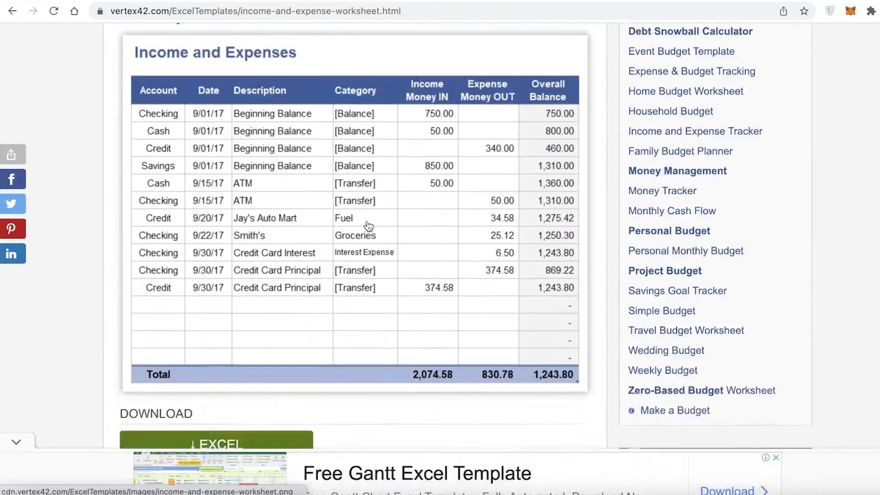
scroll(229, 95, down, 11)
scroll(229, 91, up, 3)
click(235, 86)
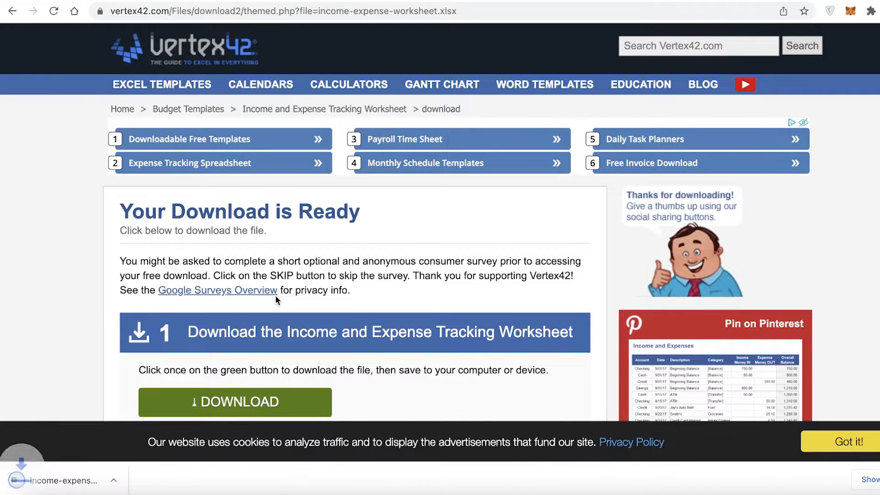
Open the downloaded income-expense-worksheet.xlsx in Excel and scroll through the Register sheet.
click(102, 476)
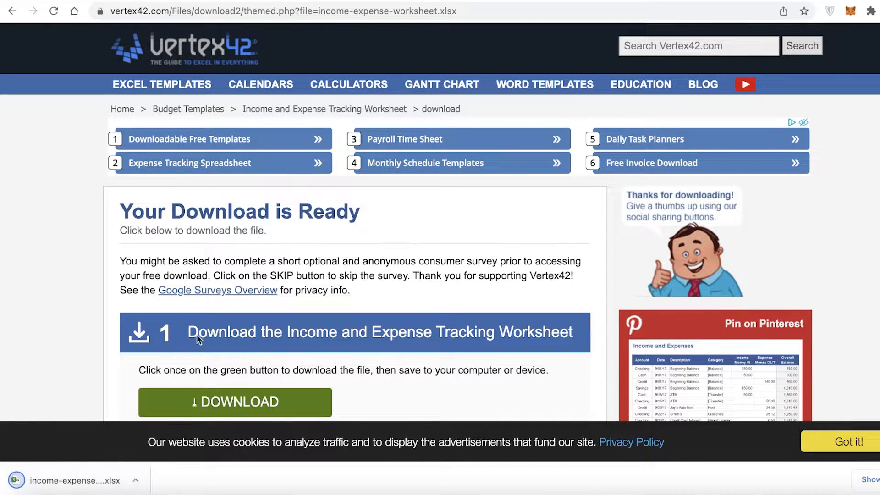
scroll(534, 228, down, 5)
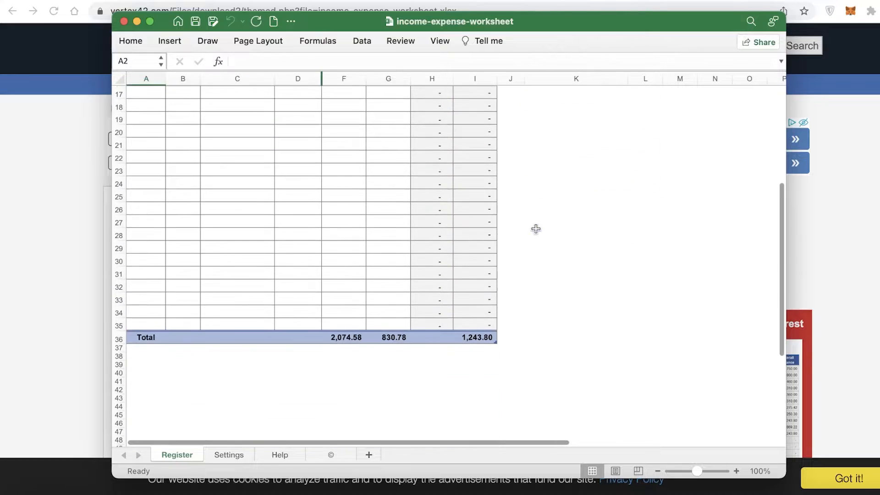
scroll(538, 232, up, 3)
scroll(563, 303, down, 8)
scroll(607, 329, up, 5)
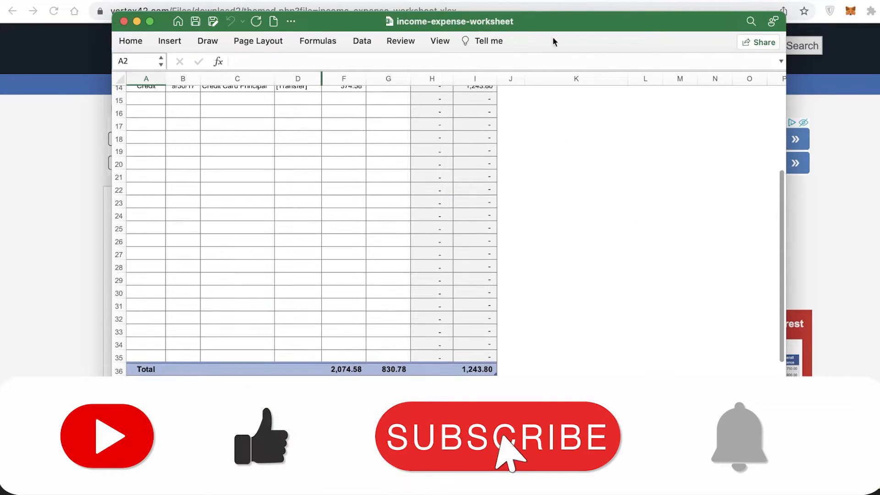
Maximize the income-expense-worksheet window and scroll through the register and its totals row.
click(147, 21)
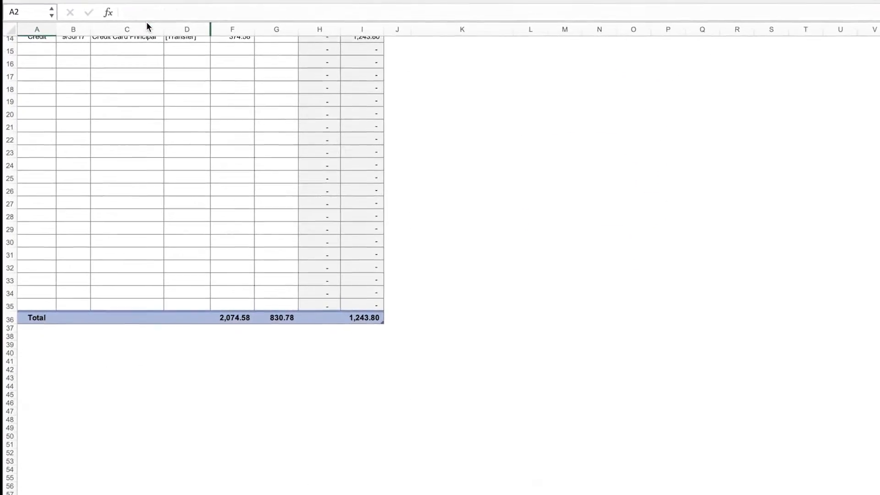
scroll(311, 142, up, 6)
scroll(456, 285, down, 1)
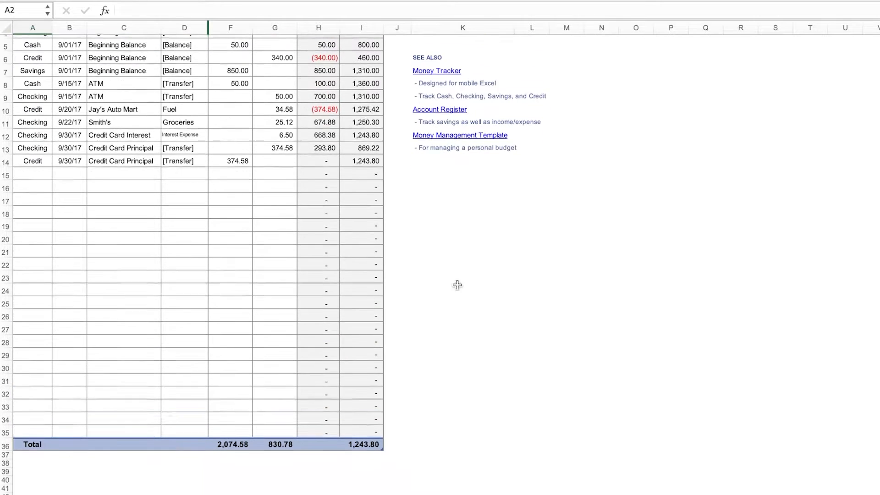
scroll(416, 309, up, 1)
scroll(365, 269, down, 5)
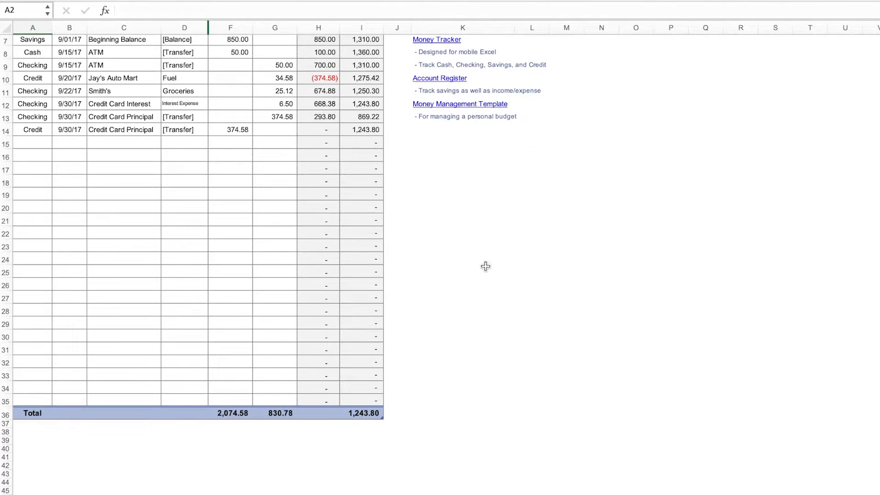
scroll(417, 245, up, 2)
scroll(719, 369, down, 1)
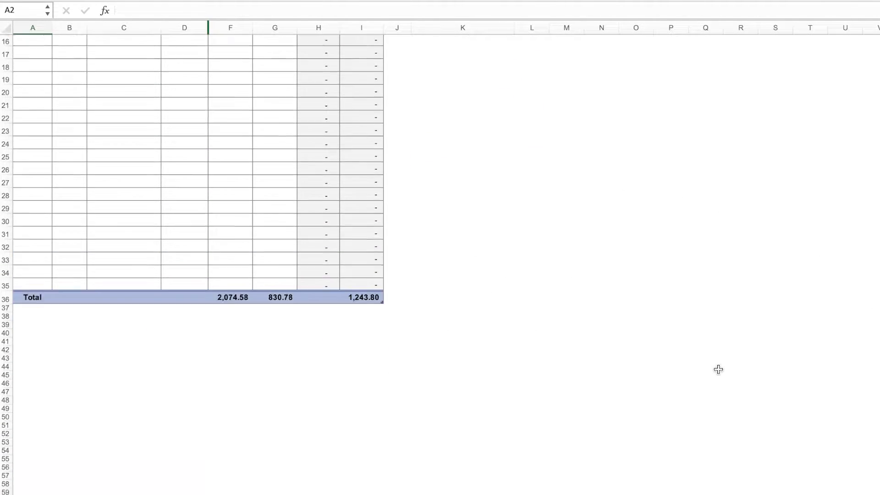
scroll(670, 352, up, 3)
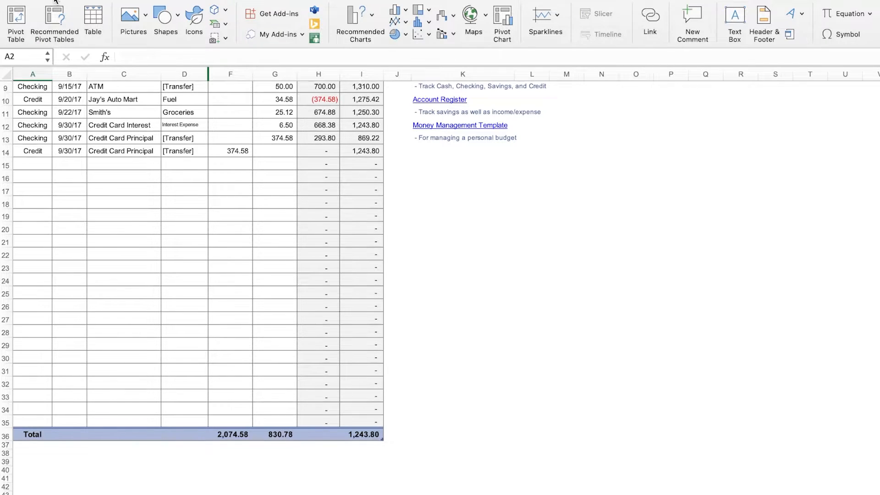
click(93, 23)
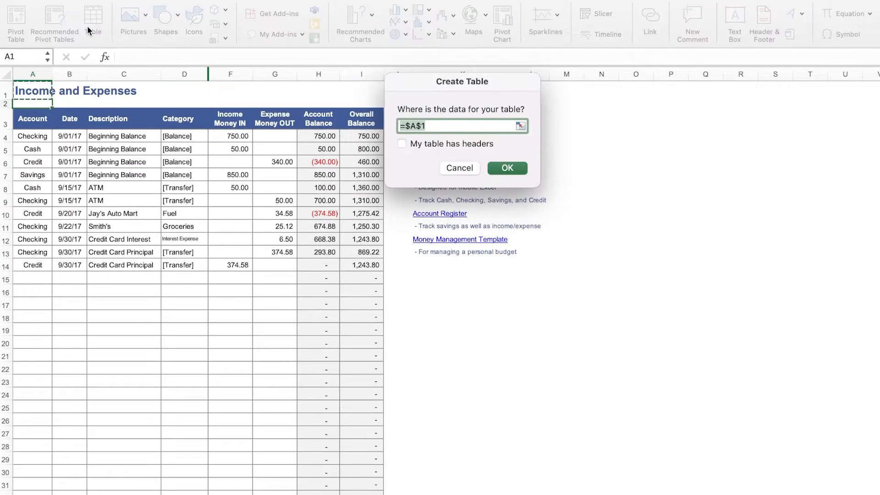
drag(515, 325, 792, 462)
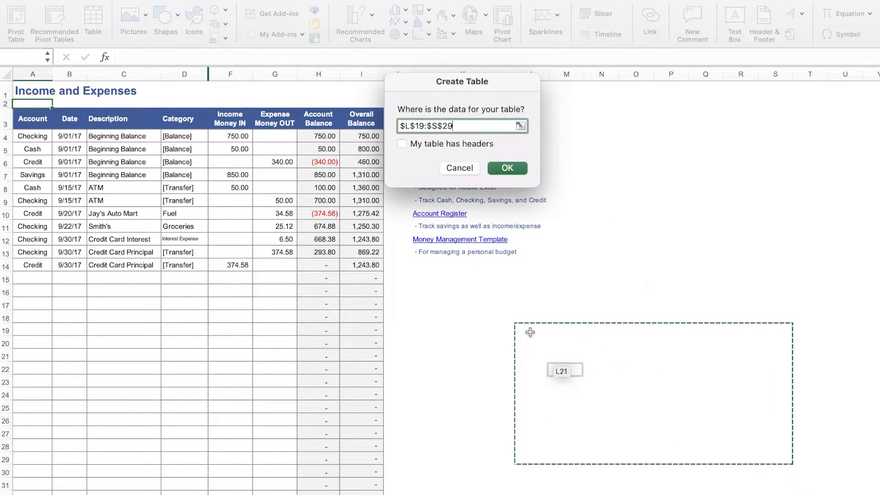
click(460, 169)
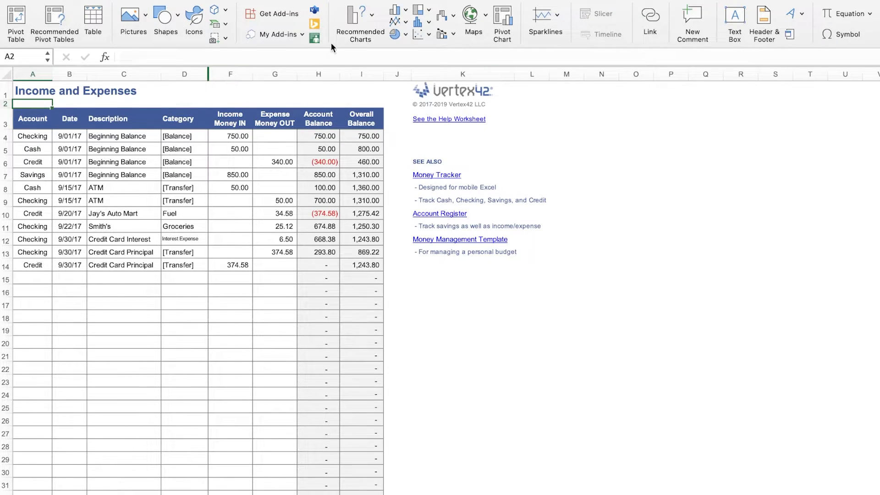
click(370, 16)
click(368, 19)
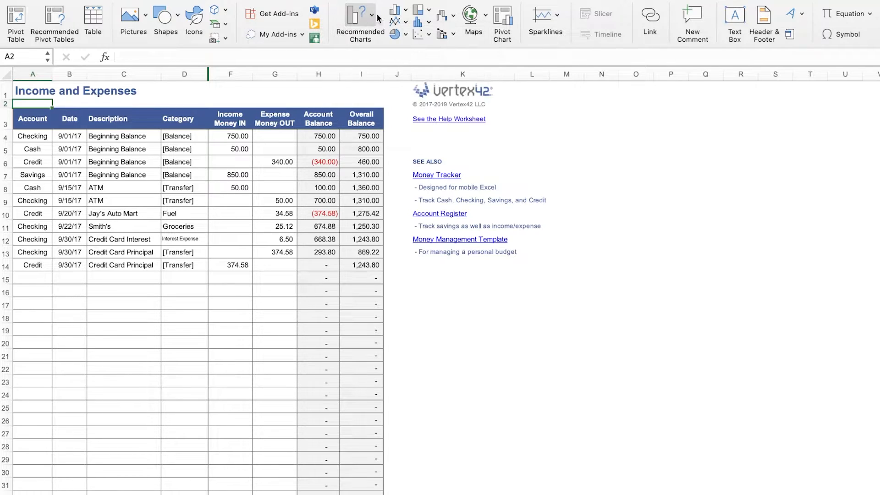
click(373, 16)
click(354, 16)
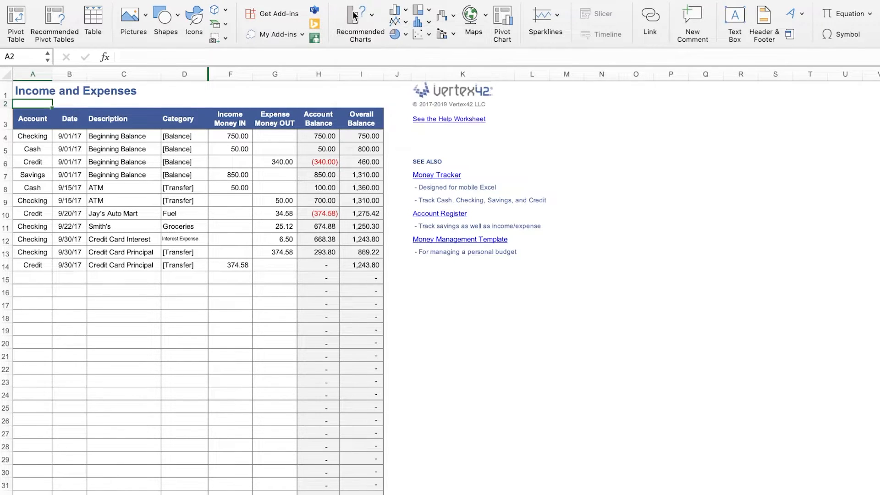
Try to create a PivotChart from the Expense Money OUT cells G4:G14, placing it on an existing worksheet.
click(501, 14)
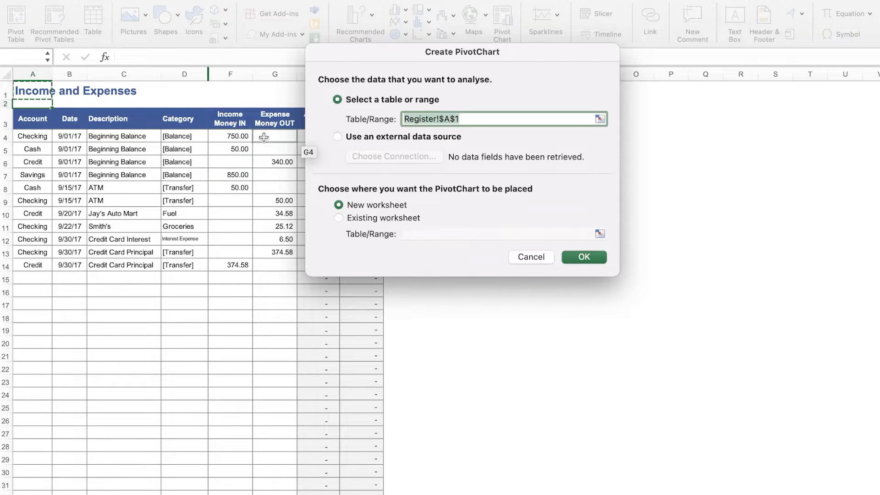
drag(268, 135, 262, 265)
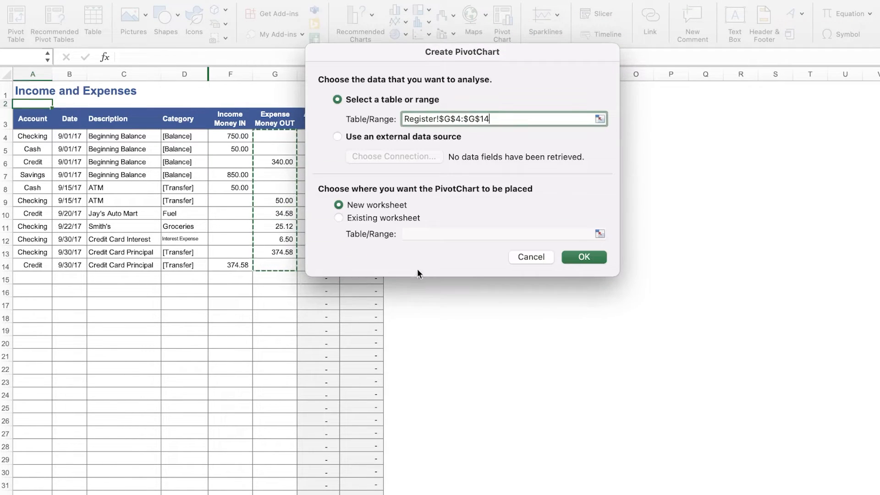
click(573, 259)
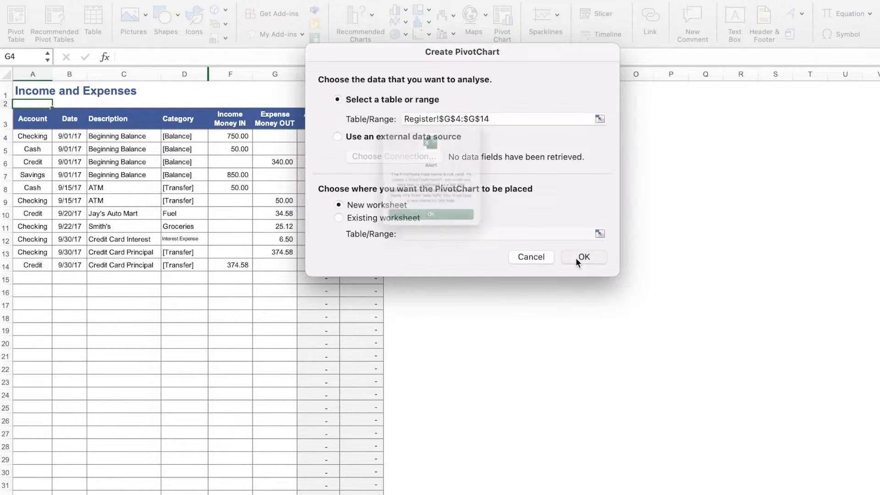
click(430, 242)
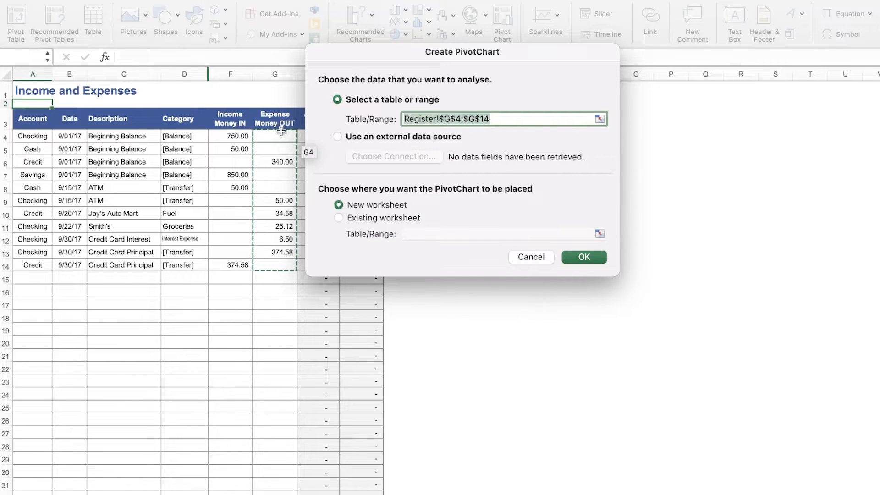
click(268, 120)
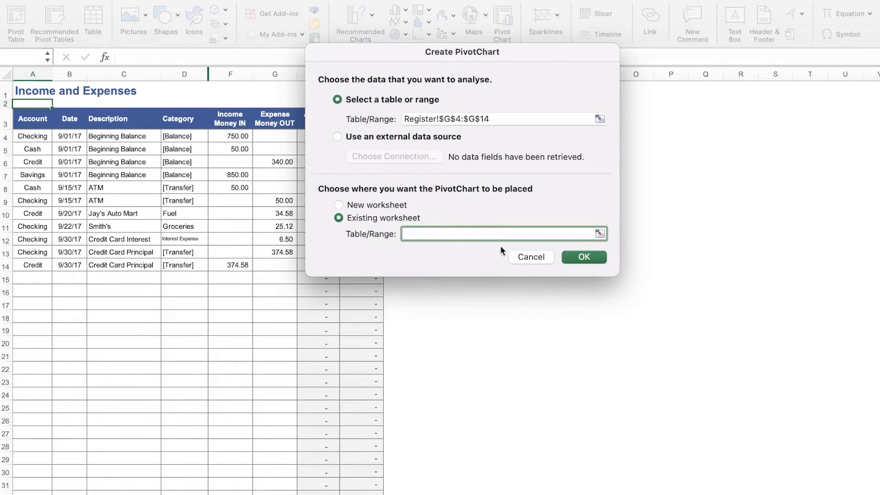
click(580, 257)
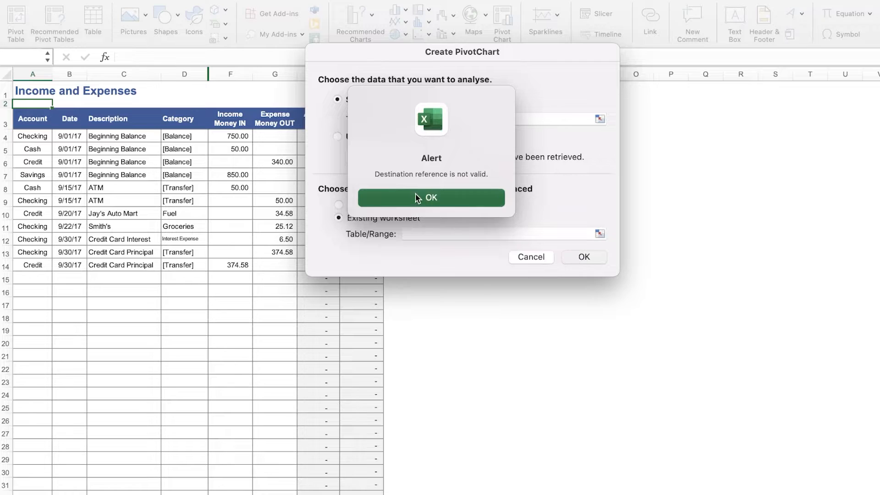
click(416, 195)
click(386, 207)
click(582, 256)
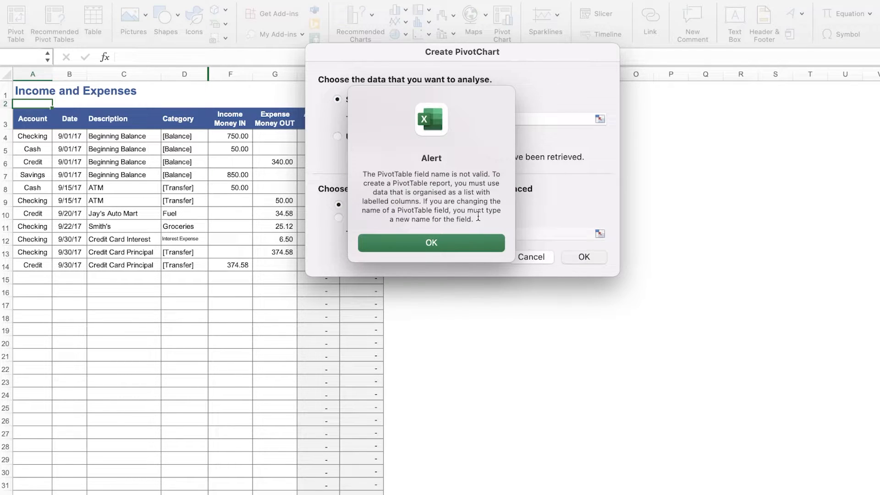
drag(478, 216, 483, 215)
click(445, 214)
click(275, 140)
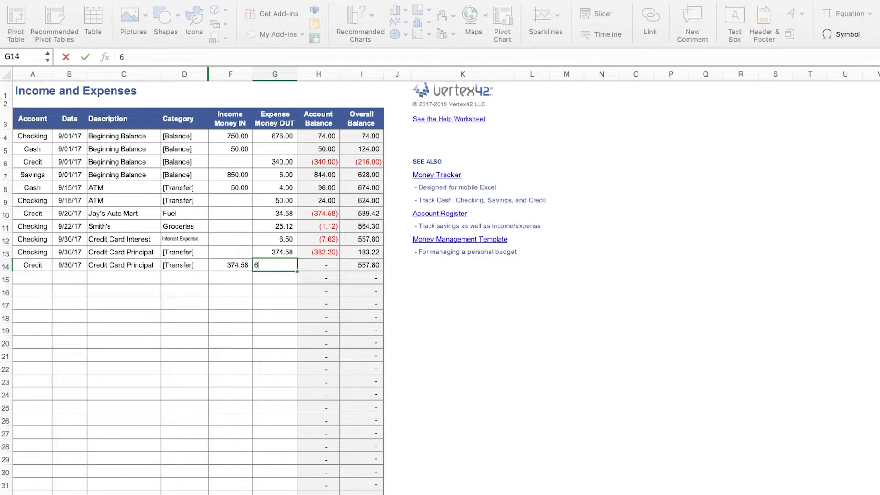
Create a PivotChart from cells G4:G14 placed at cell L17 of the Register sheet.
click(538, 252)
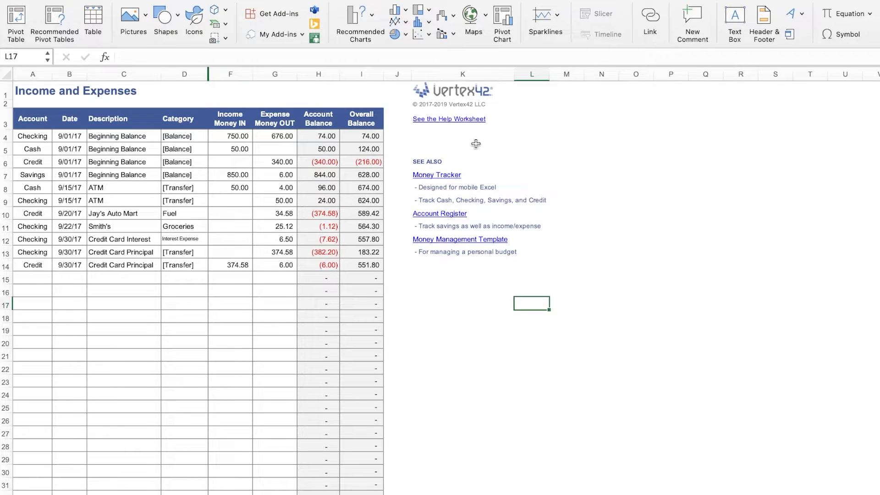
click(536, 30)
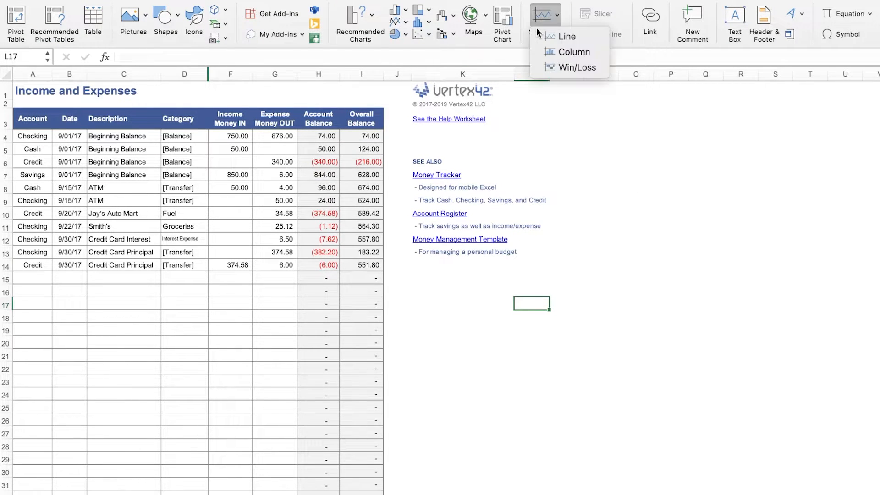
click(534, 21)
click(510, 23)
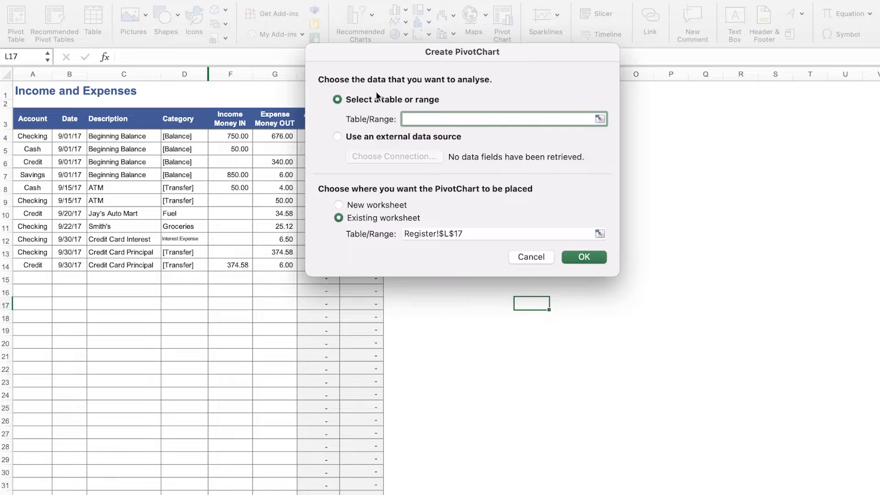
click(599, 118)
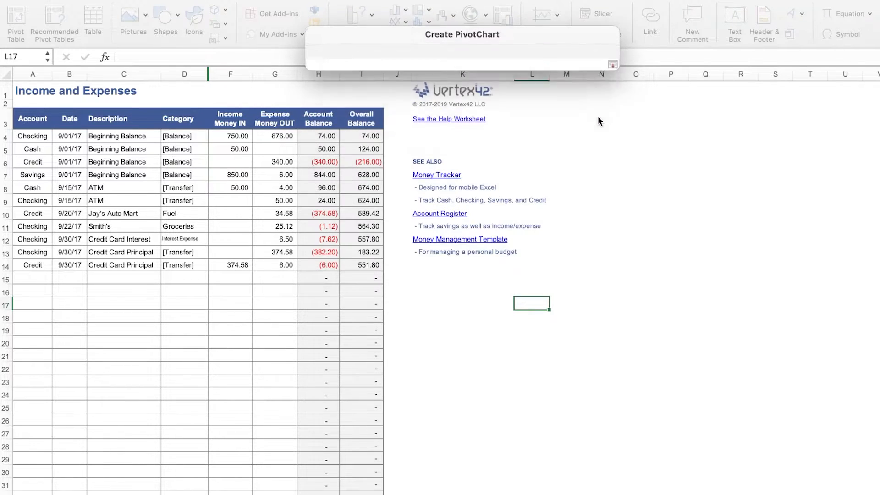
drag(275, 135, 283, 260)
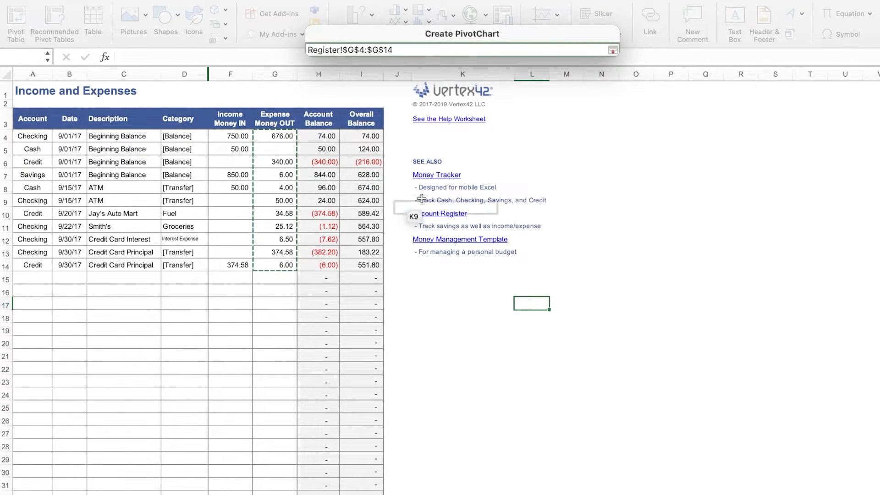
key(Return)
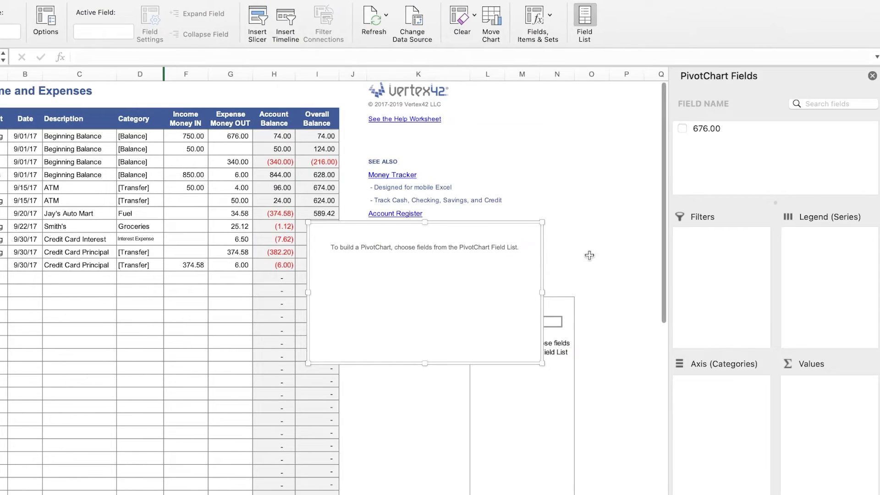
Delete the PivotChart and the empty PivotTable at L17, closing the field list.
key(Delete)
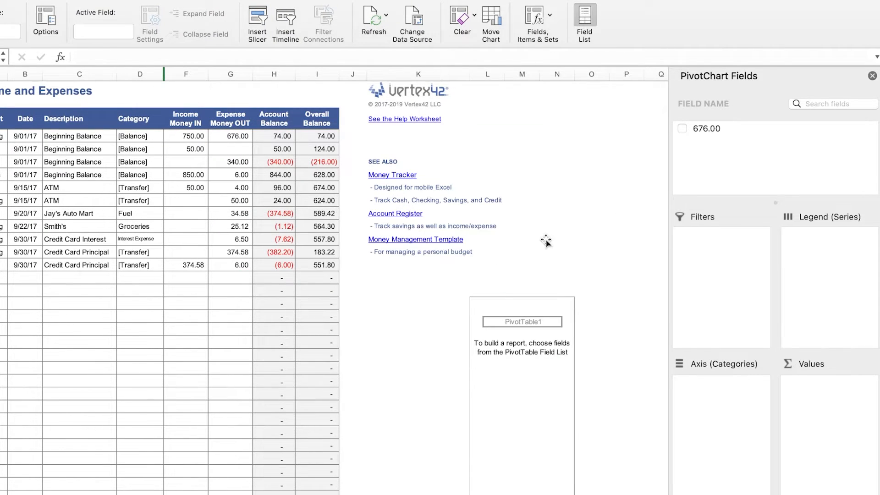
click(532, 297)
click(589, 296)
click(532, 320)
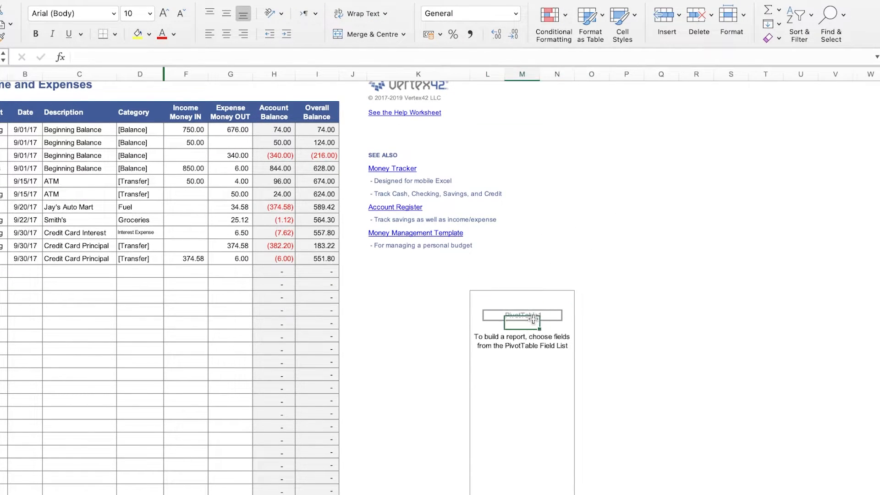
key(Delete)
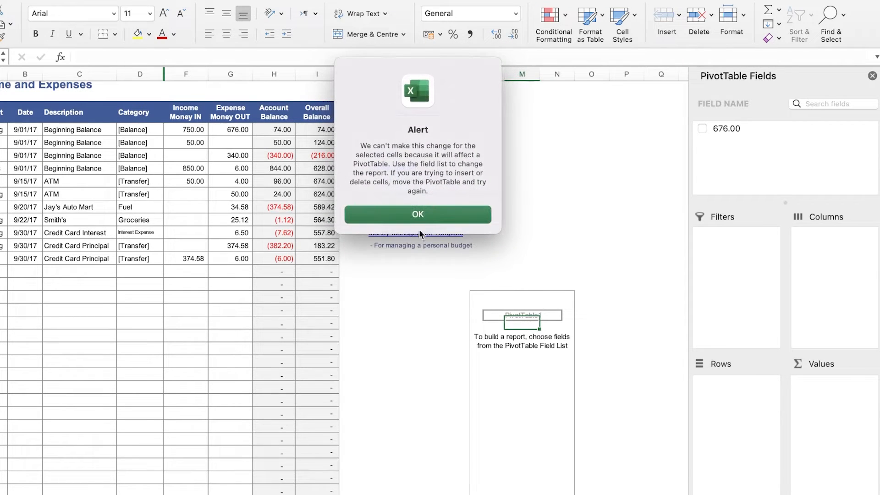
click(417, 214)
click(502, 297)
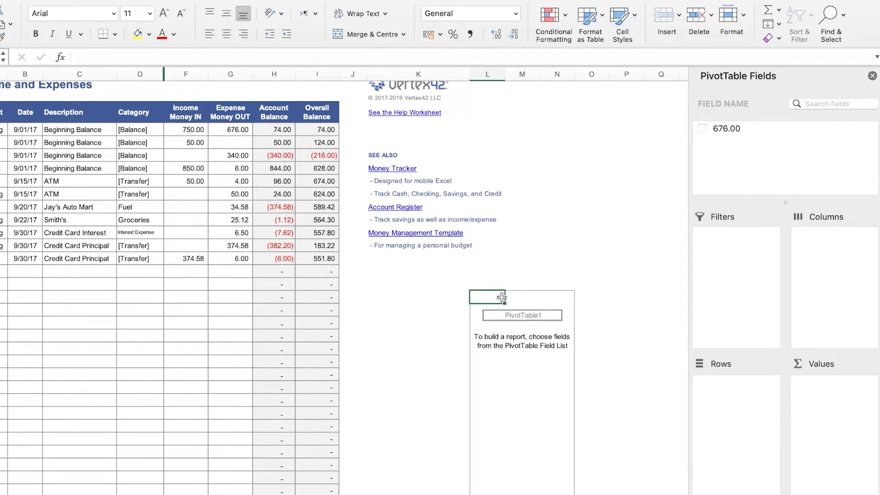
click(872, 76)
right_click(564, 295)
click(537, 389)
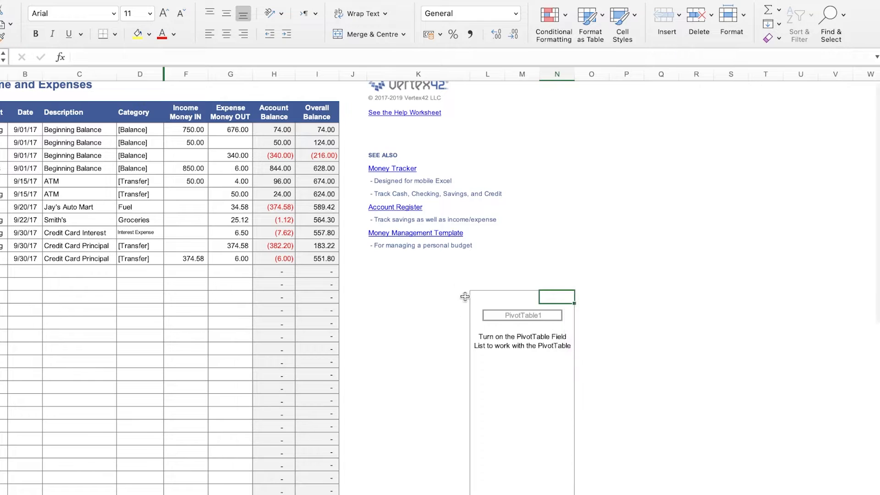
click(673, 369)
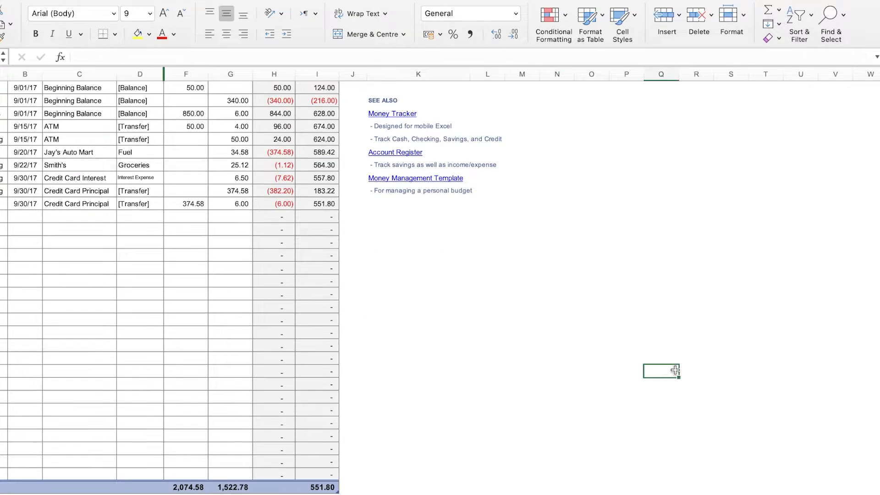
scroll(537, 287, up, 3)
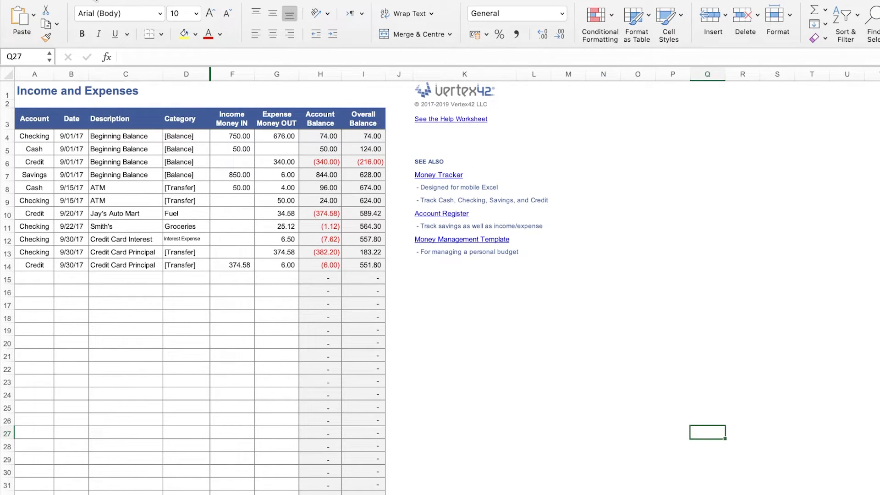
Insert a 2-D pie chart and position it beside the register below the See Also links.
click(58, 0)
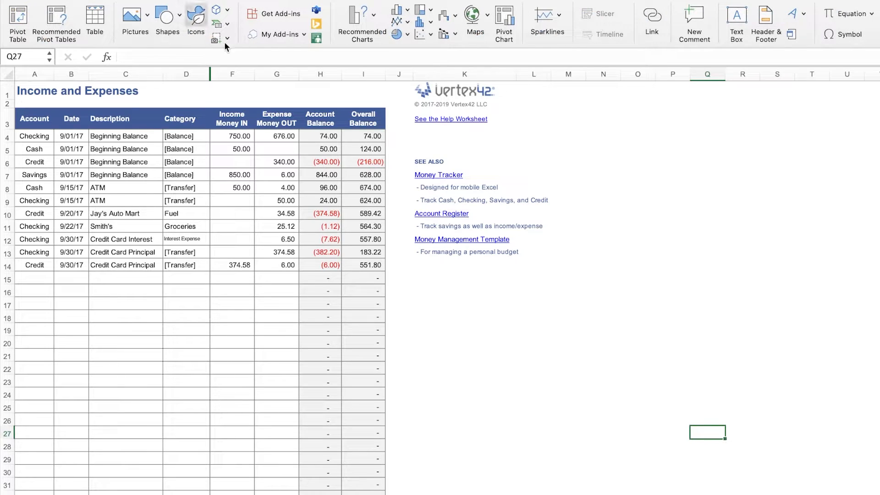
click(404, 34)
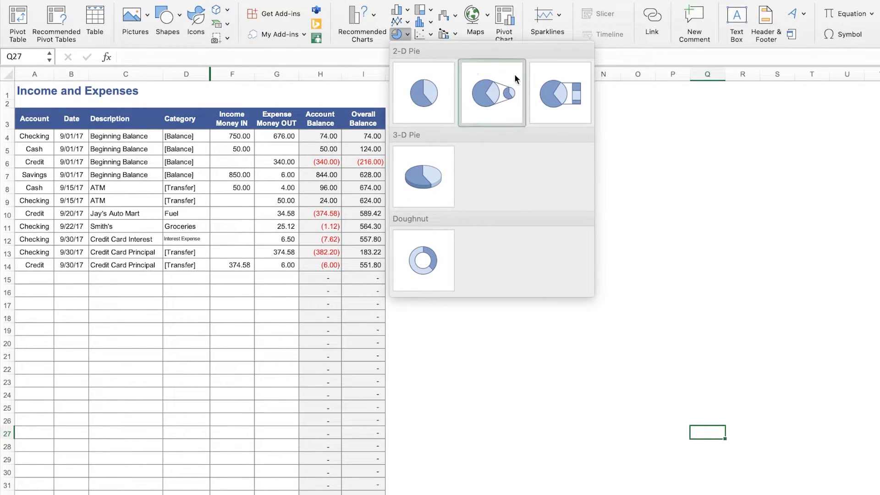
click(424, 92)
drag(417, 269, 642, 330)
Apply a colourful colour palette and a grey gradient chart style to the pie chart.
click(102, 21)
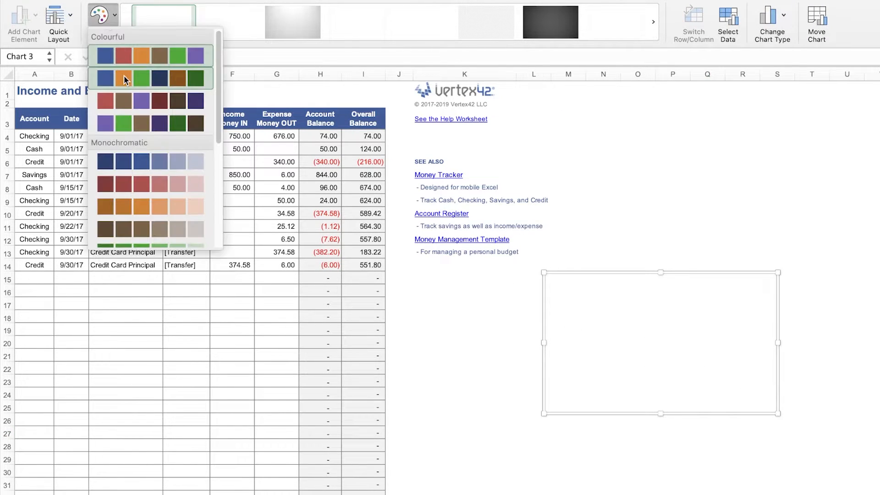
click(124, 76)
click(100, 21)
click(128, 108)
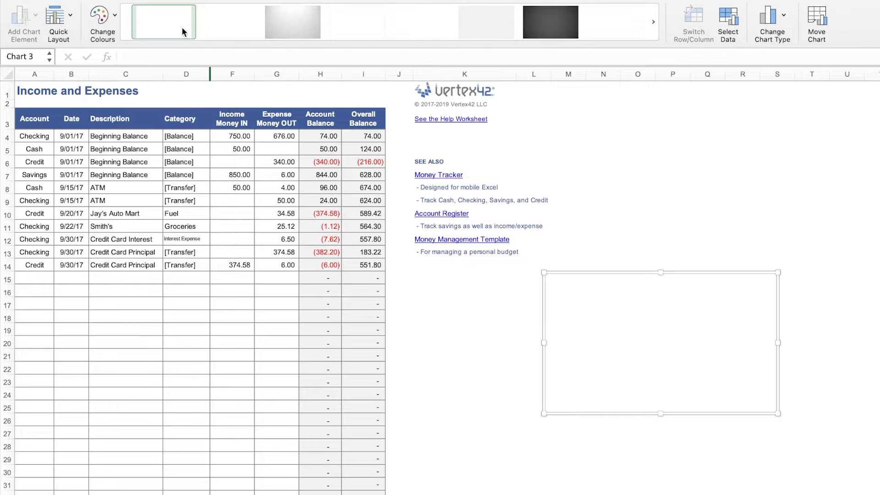
click(276, 31)
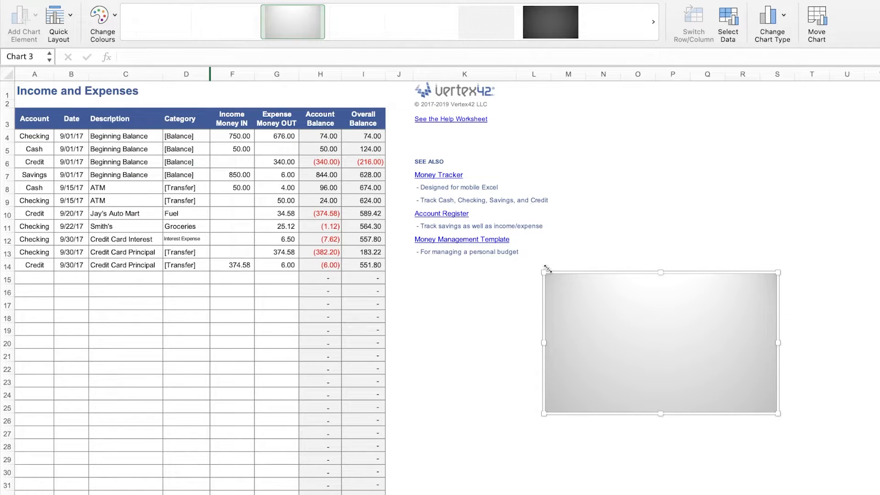
Narrow the chart and set its data source to the Expense Money OUT cells G6:G9.
drag(547, 268, 680, 274)
click(719, 37)
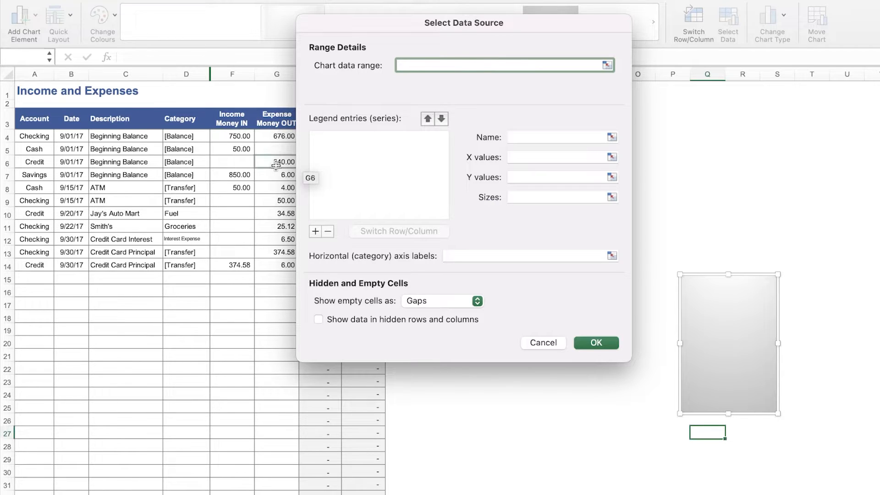
drag(275, 166, 284, 202)
click(595, 343)
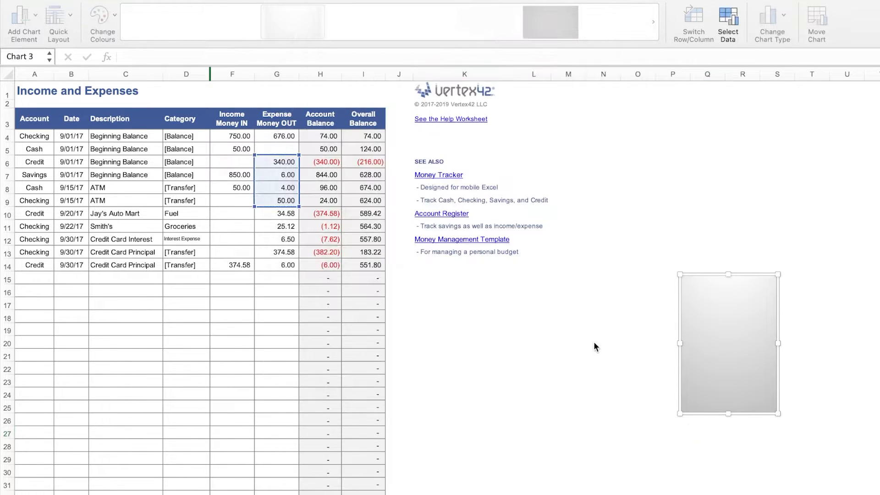
Enlarge the pie chart to cover the area next to the links and select its slices.
drag(679, 274, 518, 205)
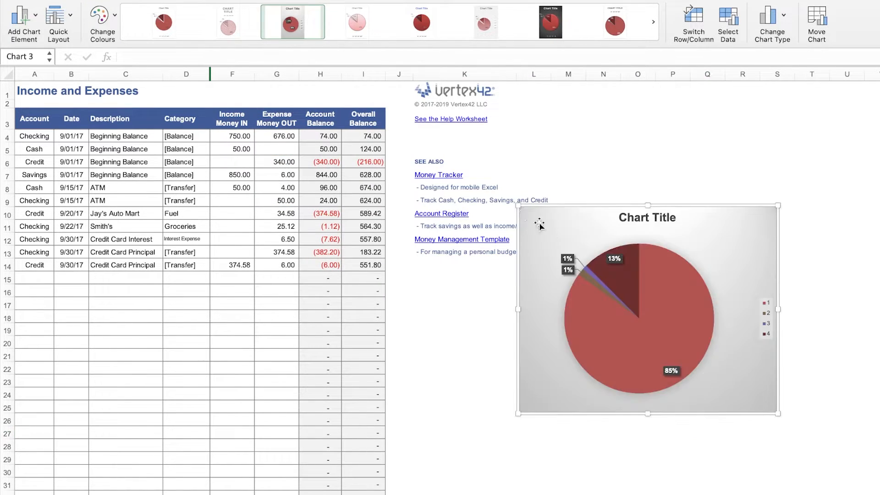
drag(647, 312, 693, 285)
click(585, 266)
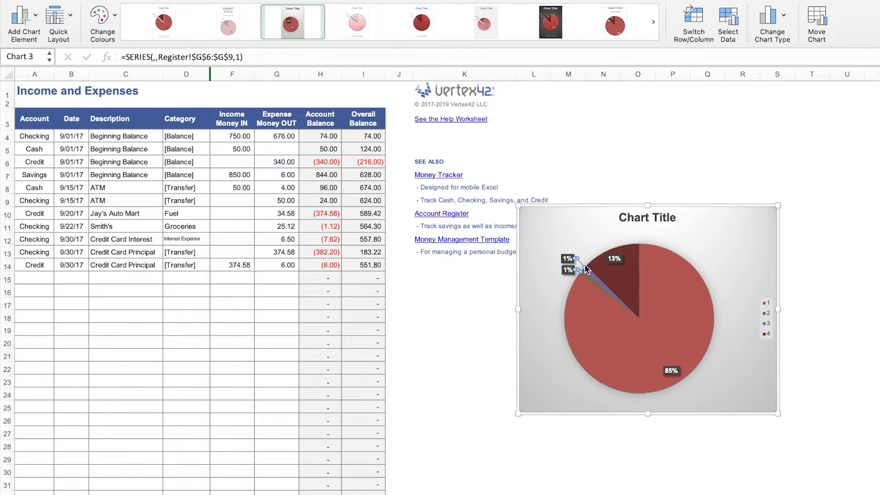
click(667, 319)
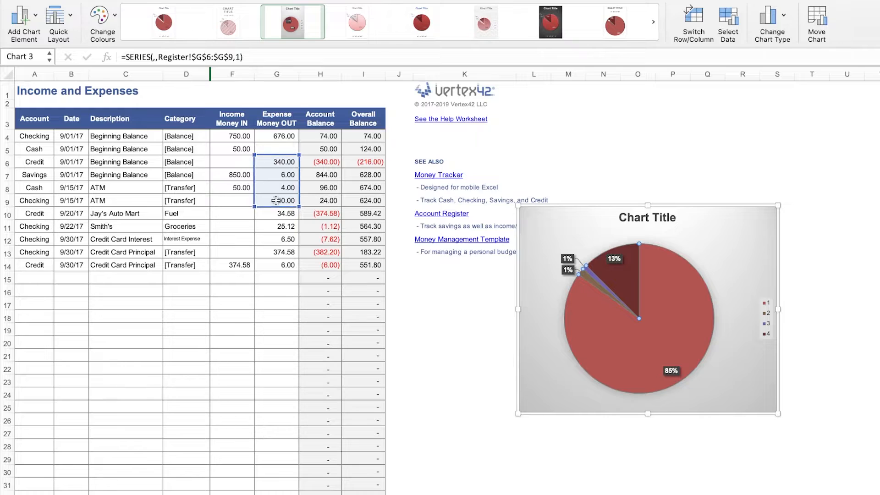
Extend the pie chart's data range to the Expense Money OUT cells G6:G14 and enlarge the chart.
drag(253, 206, 255, 271)
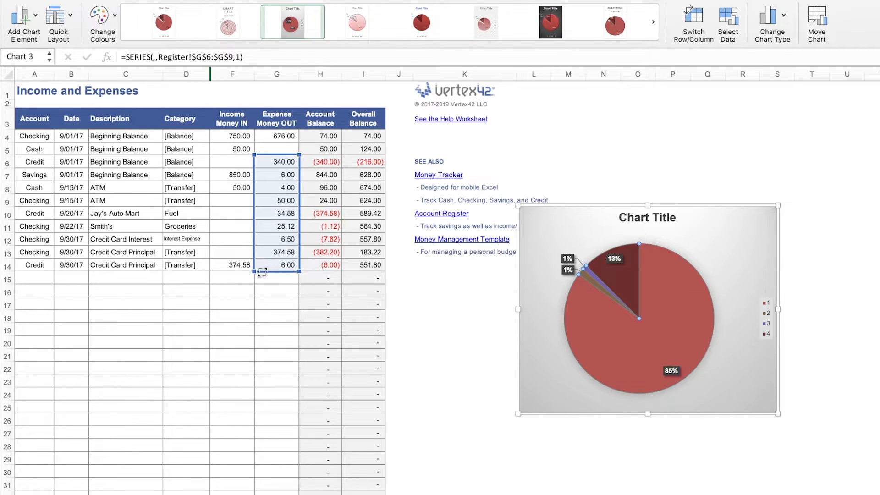
click(640, 281)
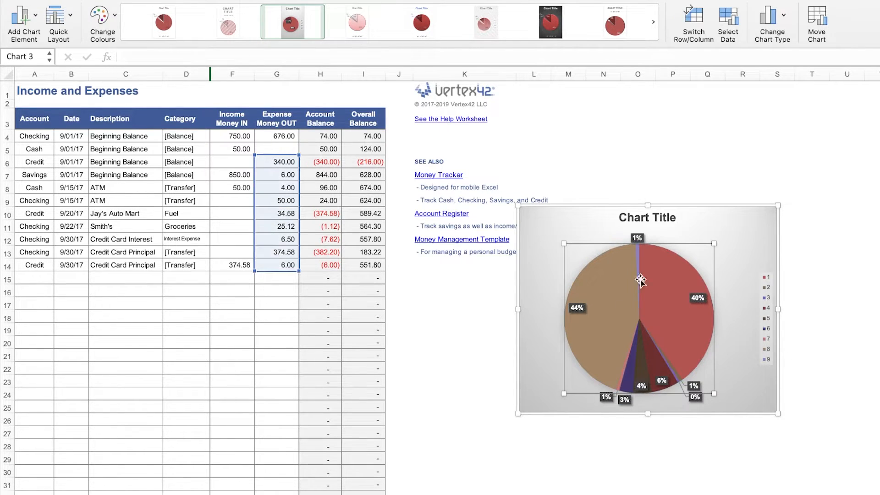
drag(713, 243, 733, 223)
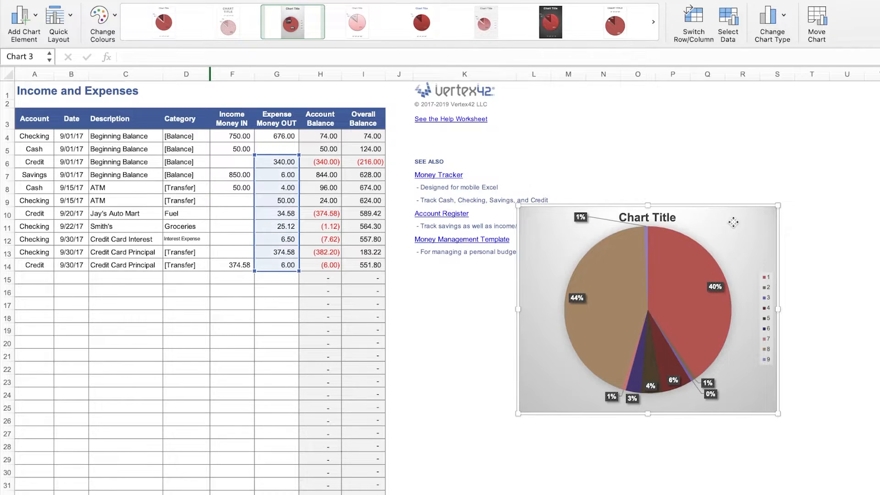
Apply a different chart style to the pie chart and move it to the upper right of the sheet.
click(596, 26)
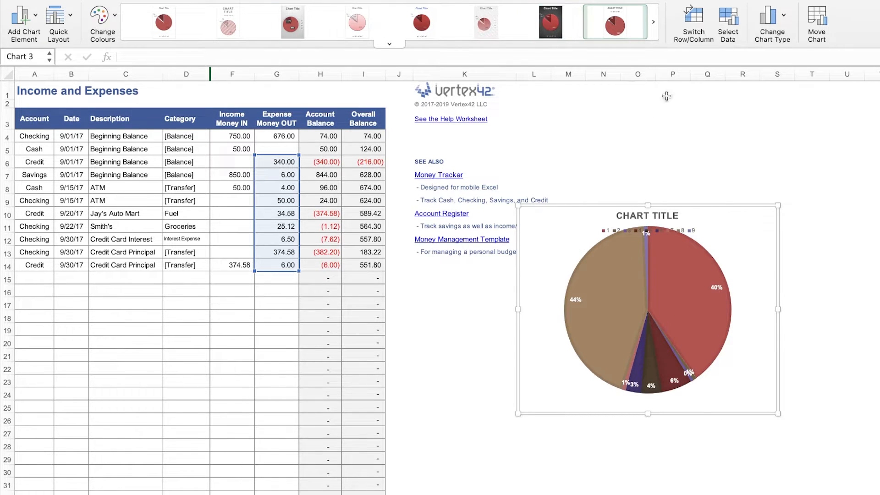
click(707, 135)
click(732, 267)
click(501, 30)
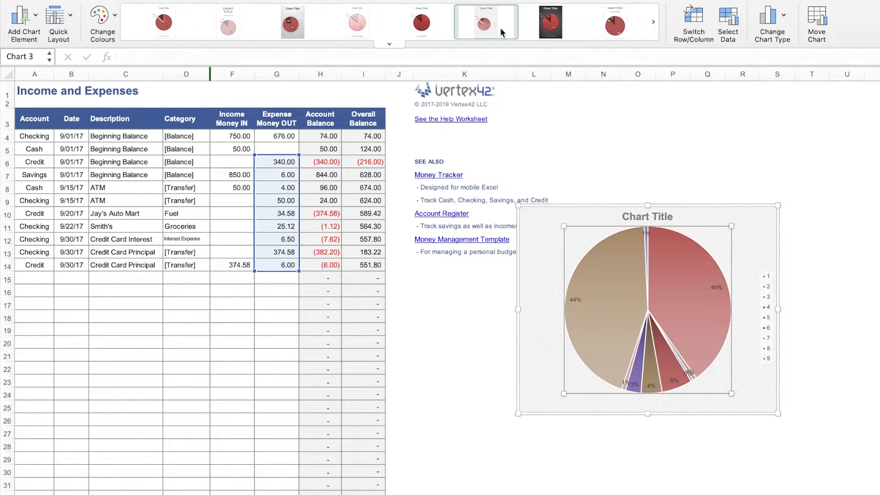
drag(739, 236, 812, 125)
click(695, 380)
click(484, 378)
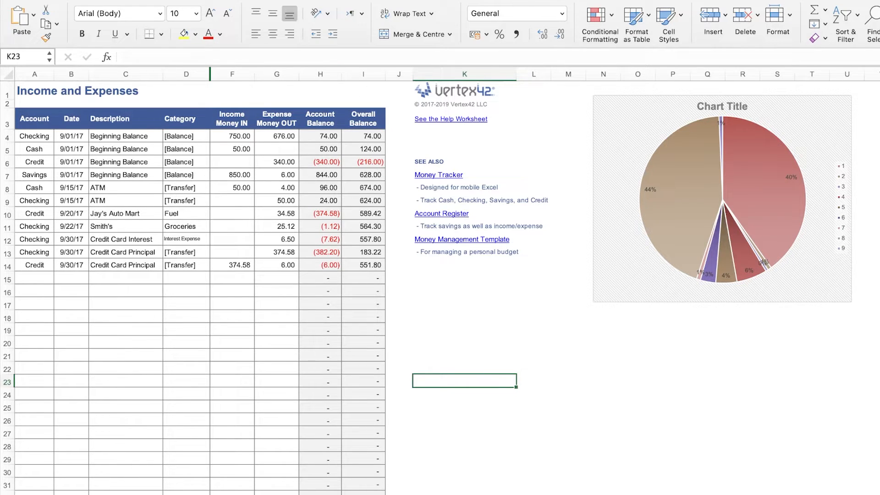
Insert a 2-D clustered column chart and place it below the Vertex42 links.
click(56, 0)
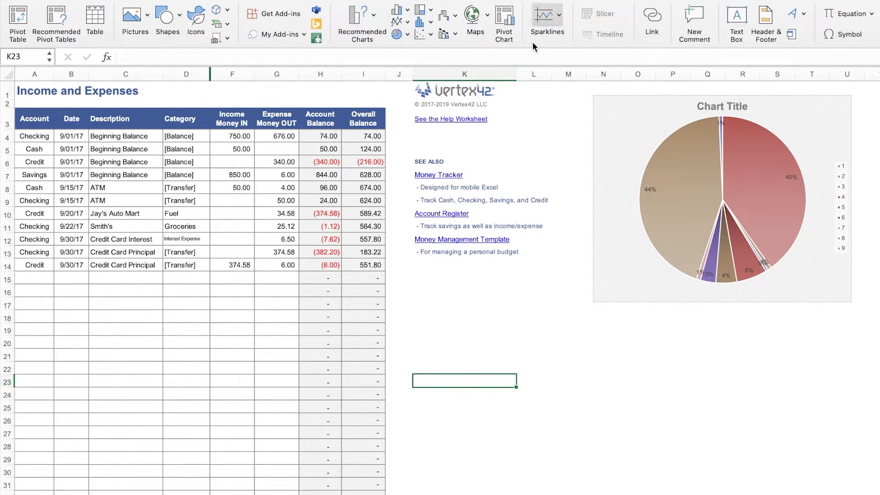
click(399, 10)
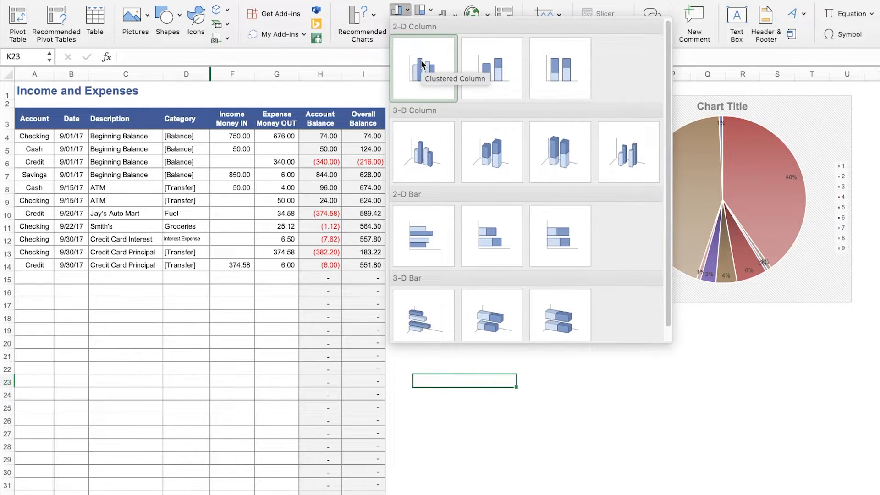
click(422, 65)
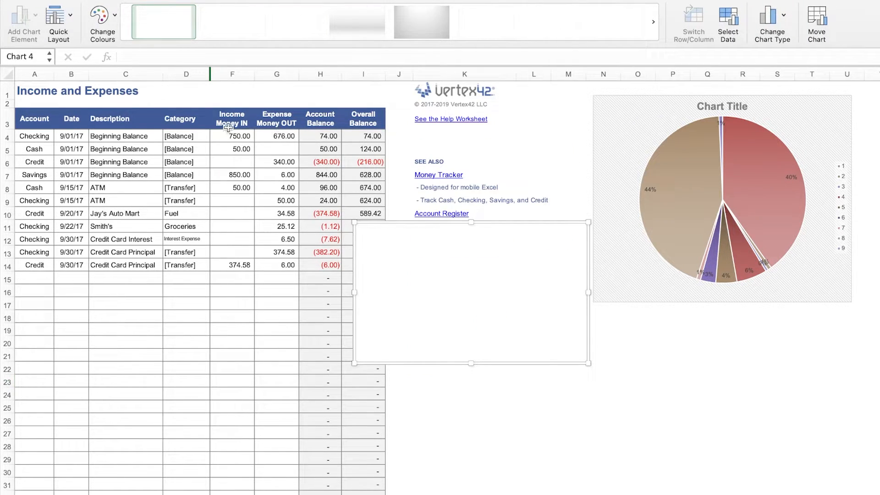
drag(472, 240, 581, 335)
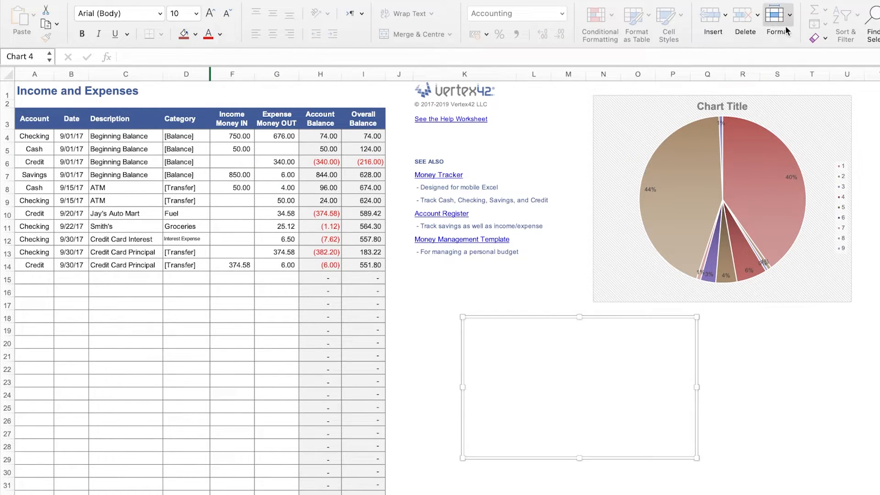
Set the column chart's data source to the Income Money IN cells F4:F14.
click(74, 1)
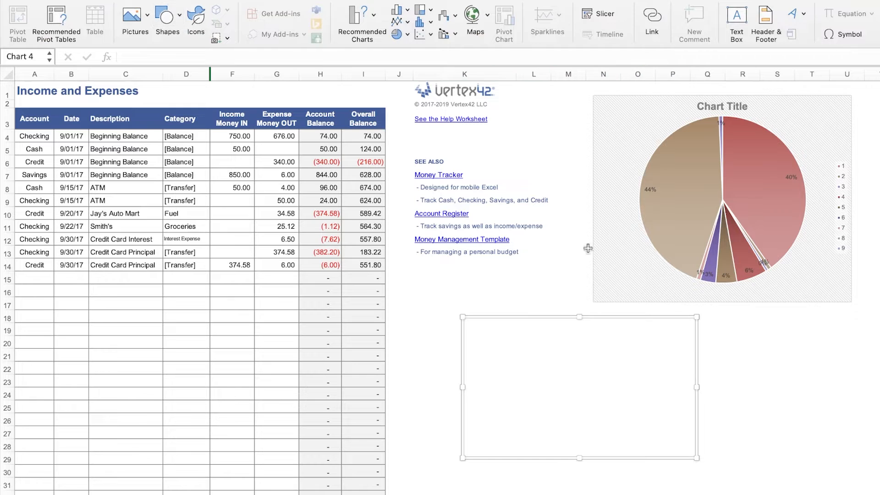
double_click(426, 0)
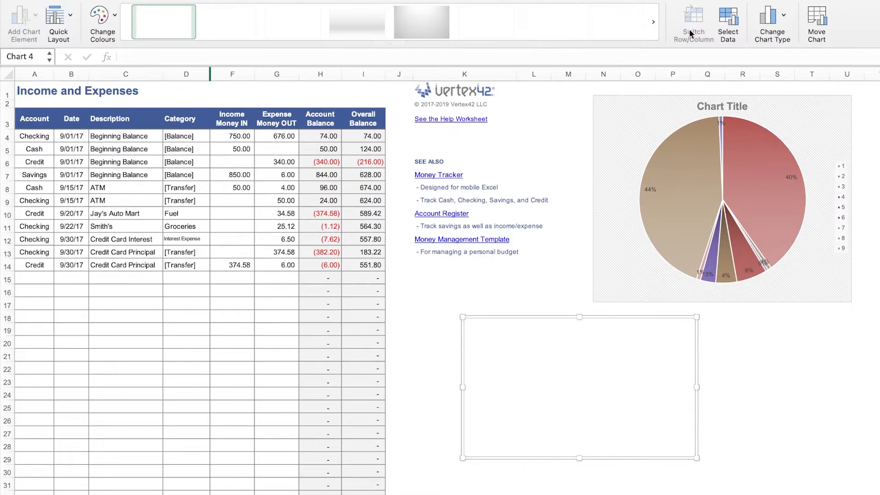
click(722, 21)
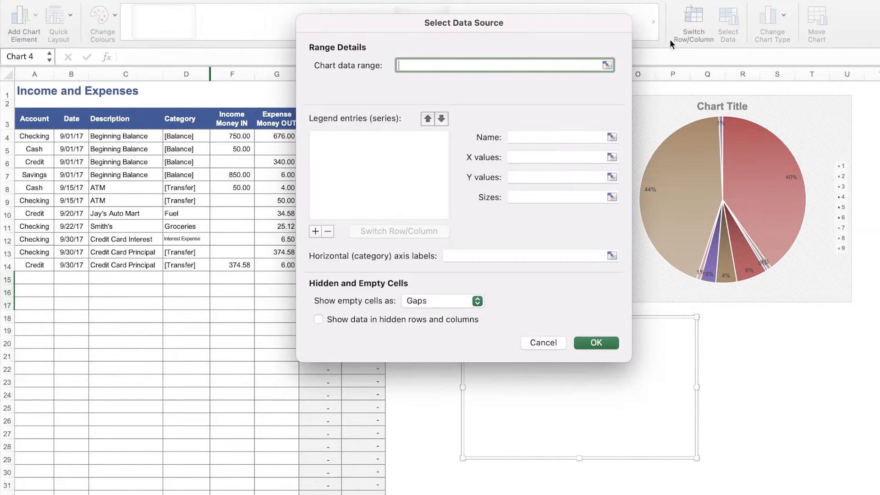
click(237, 137)
drag(237, 138, 239, 265)
key(Return)
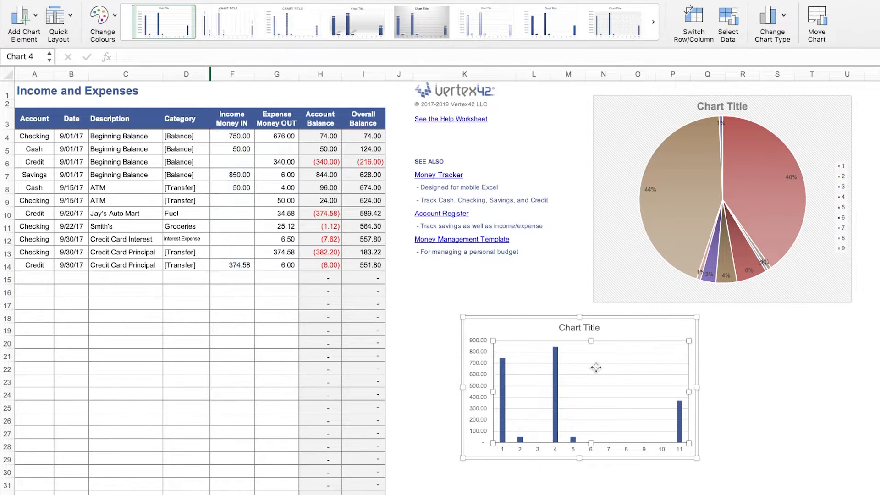
Move the column chart beneath the pie chart at the right side of the sheet.
click(514, 338)
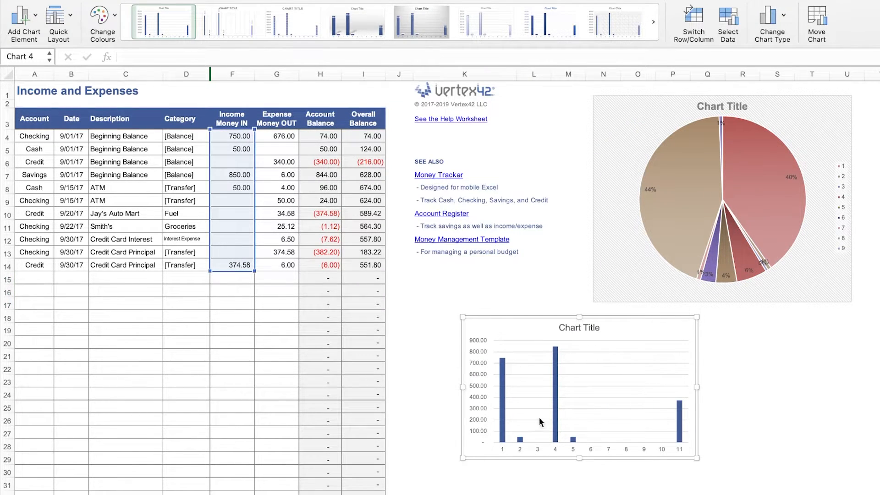
click(521, 347)
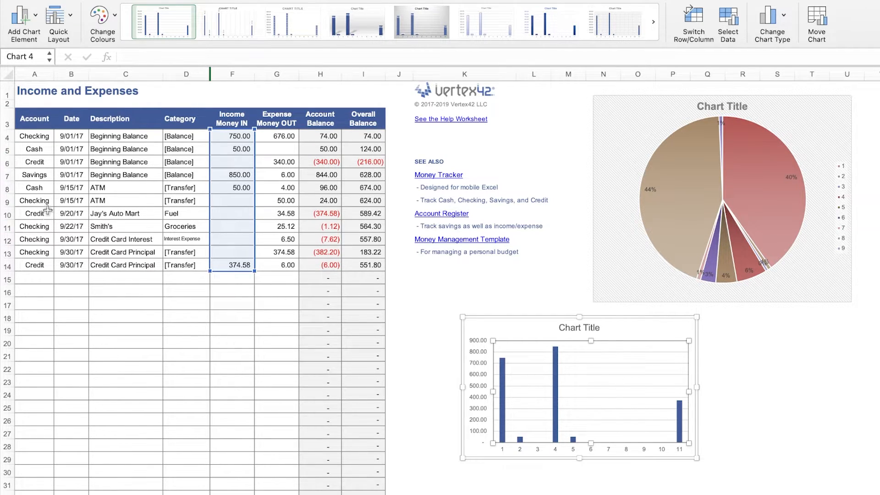
drag(613, 370, 695, 391)
drag(645, 333, 693, 329)
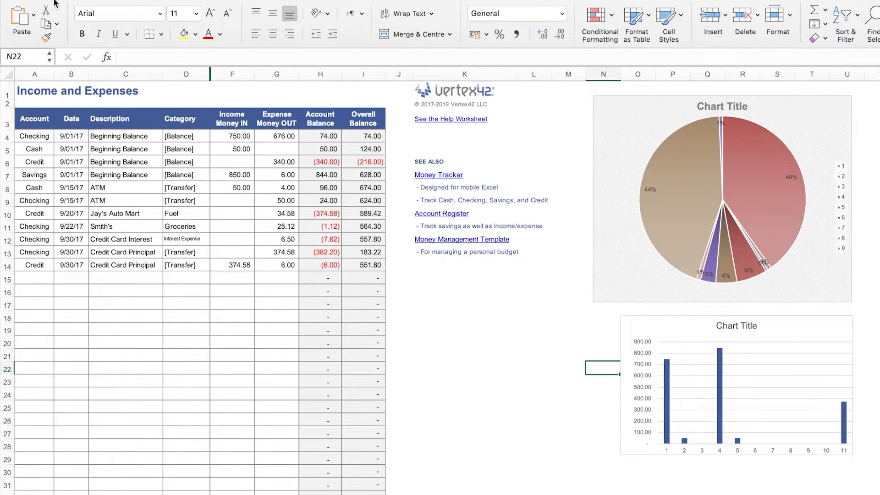
Browse the available combo, line, hierarchy and scatter chart types.
click(72, 1)
click(444, 34)
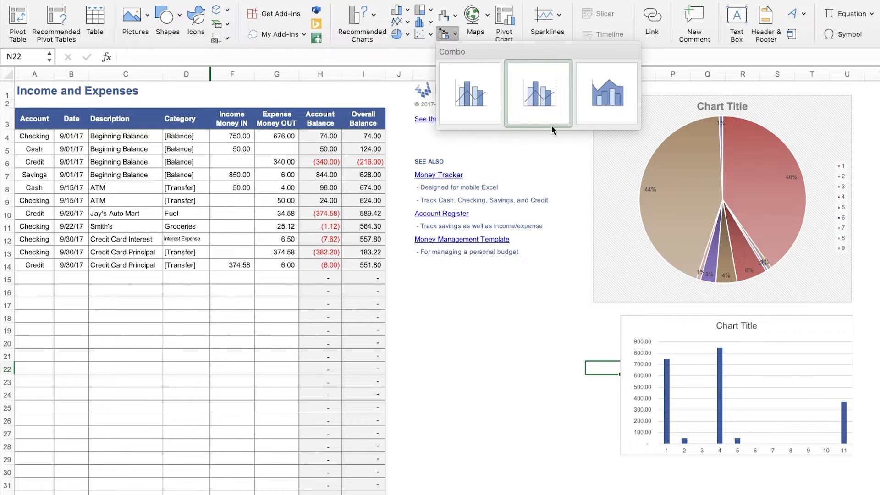
click(396, 21)
click(396, 20)
click(397, 20)
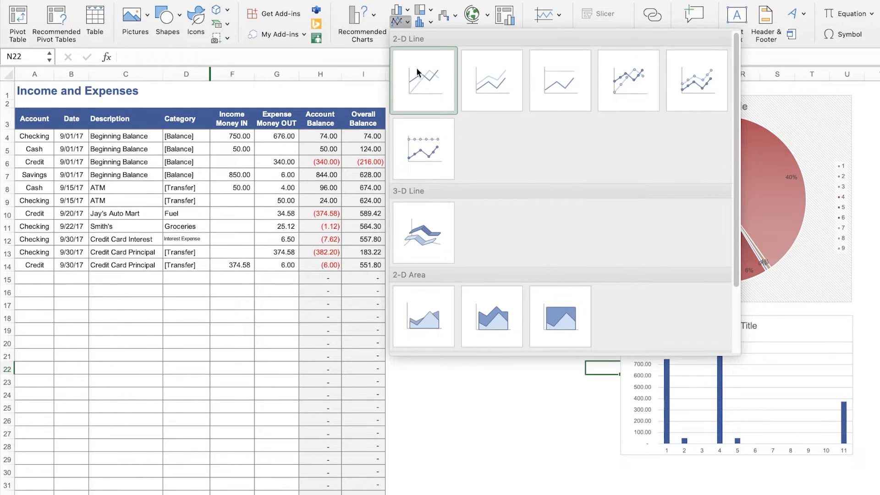
click(402, 14)
click(403, 13)
click(429, 11)
click(429, 10)
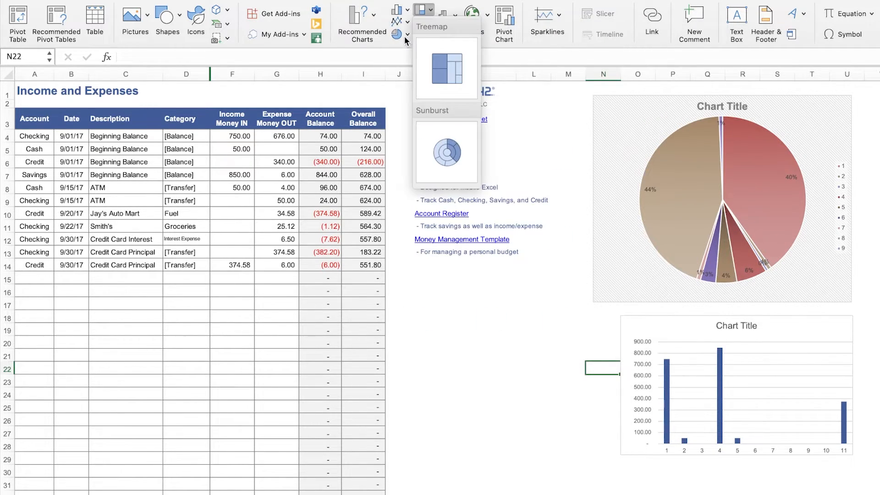
click(405, 34)
click(430, 21)
click(425, 36)
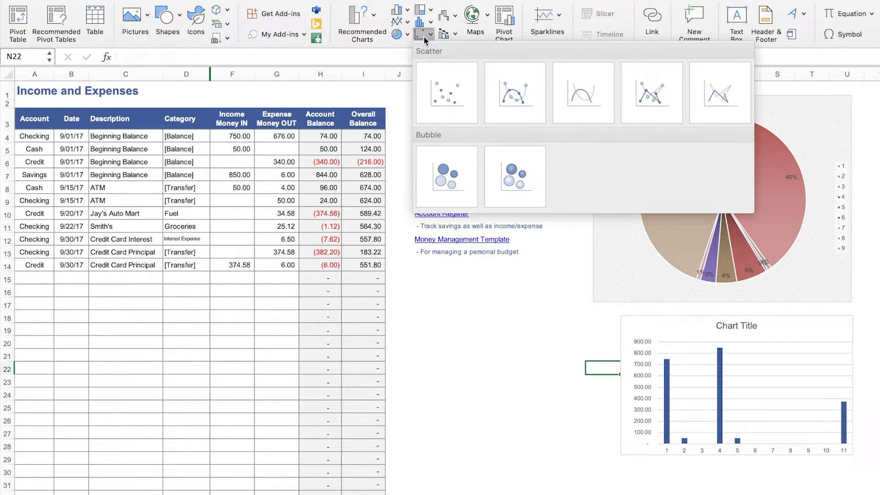
click(391, 35)
Insert a 2-D line chart and set its data range to the Overall Balance cells I4:I14.
click(396, 23)
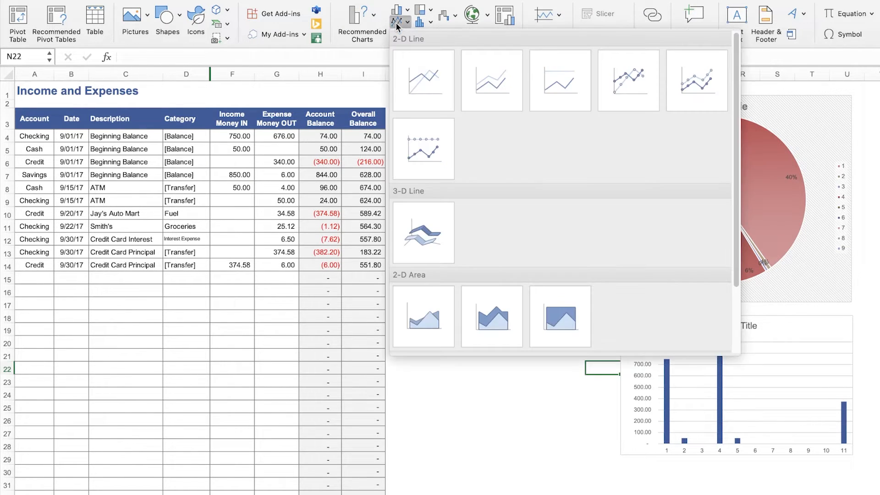
click(413, 64)
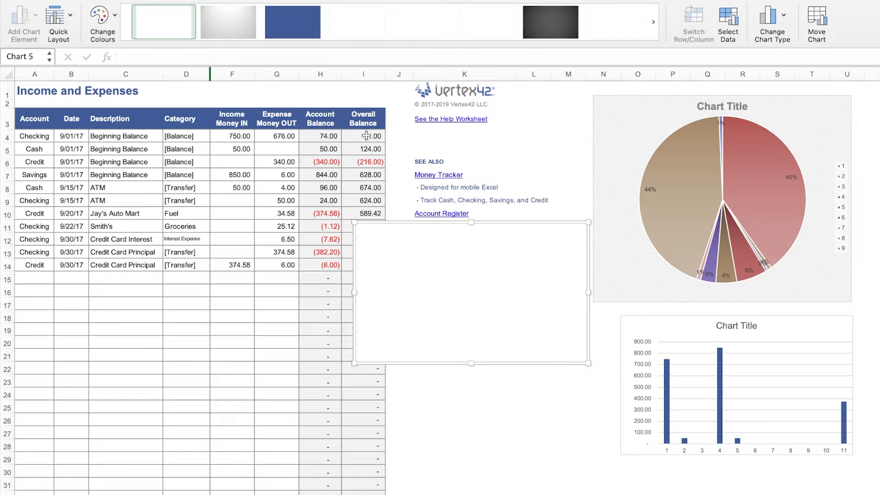
click(727, 14)
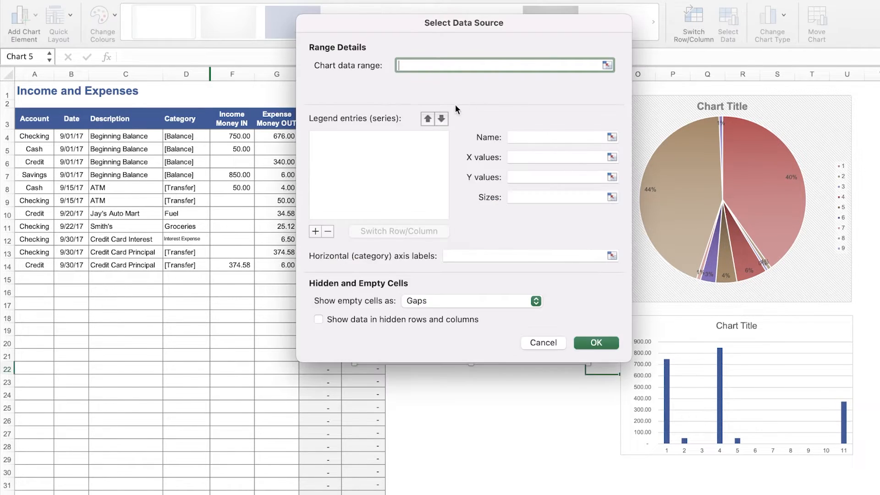
drag(359, 75, 476, 75)
drag(362, 136, 348, 265)
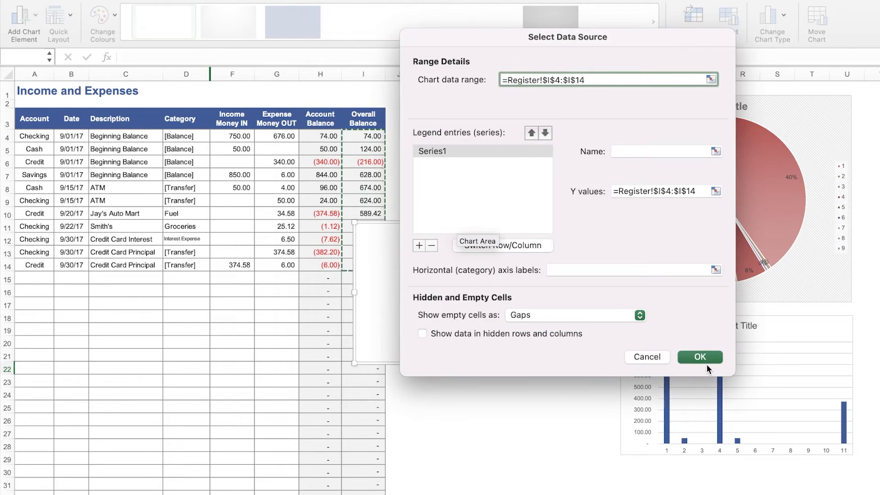
click(705, 362)
Title the line chart "overall balance" and place the title above the plot.
drag(588, 363, 556, 351)
drag(454, 233, 484, 291)
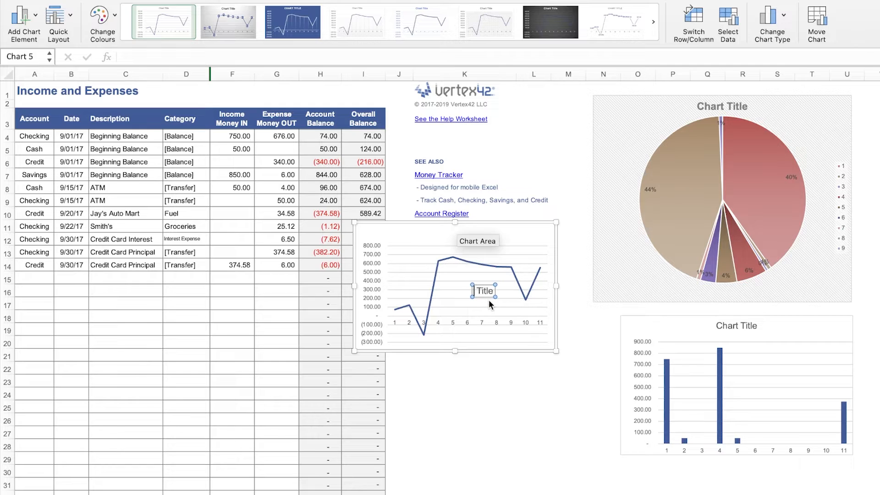
key(BackSpace)
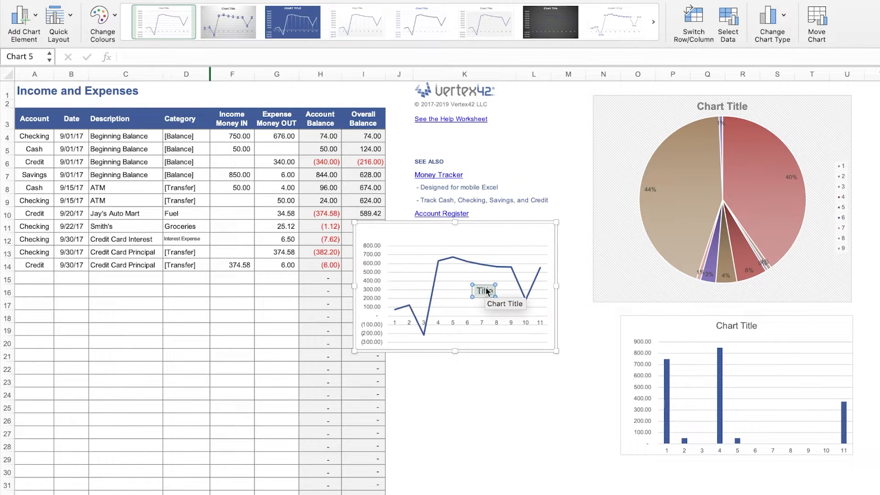
text(overall balance)
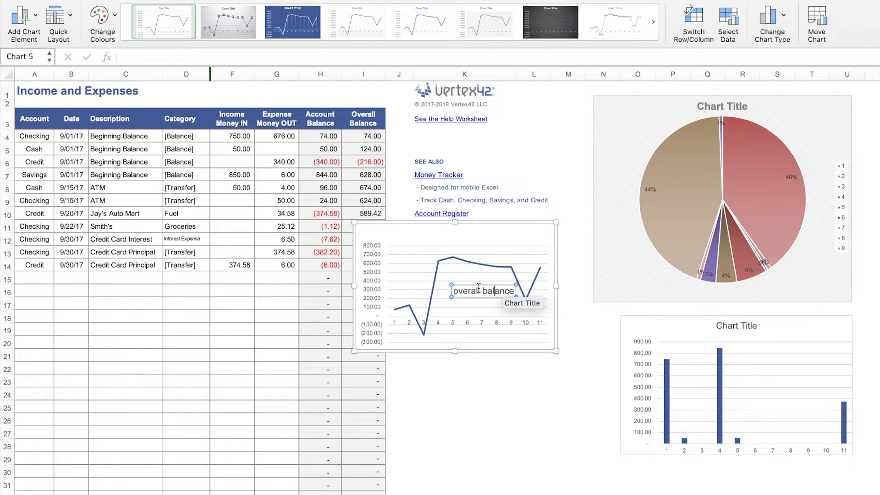
drag(476, 286, 437, 227)
Move the line chart below the links, beside the column chart.
drag(515, 225, 566, 328)
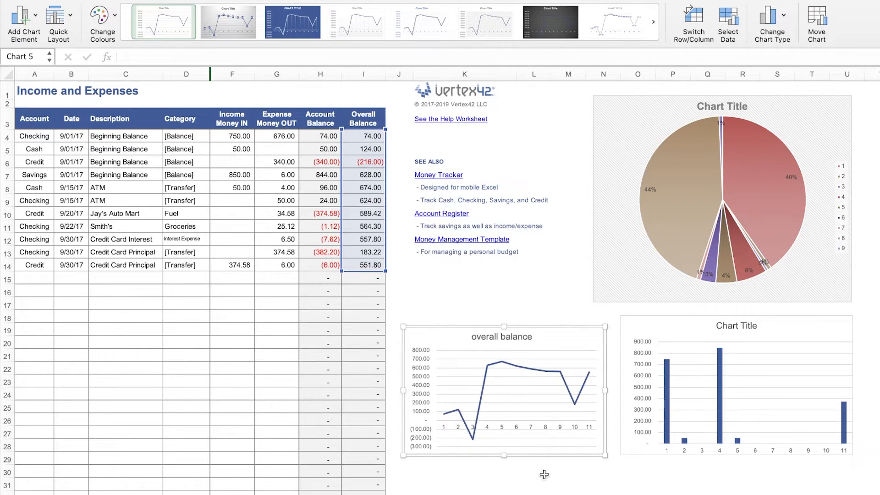
click(504, 361)
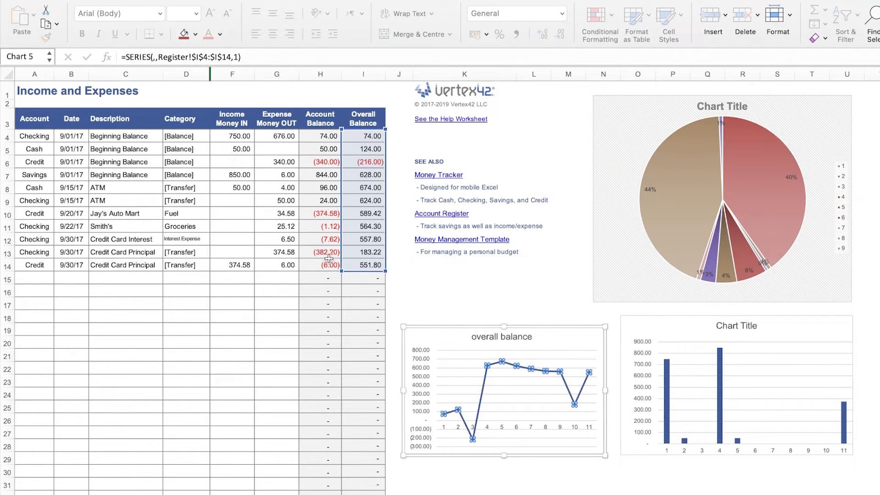
click(467, 267)
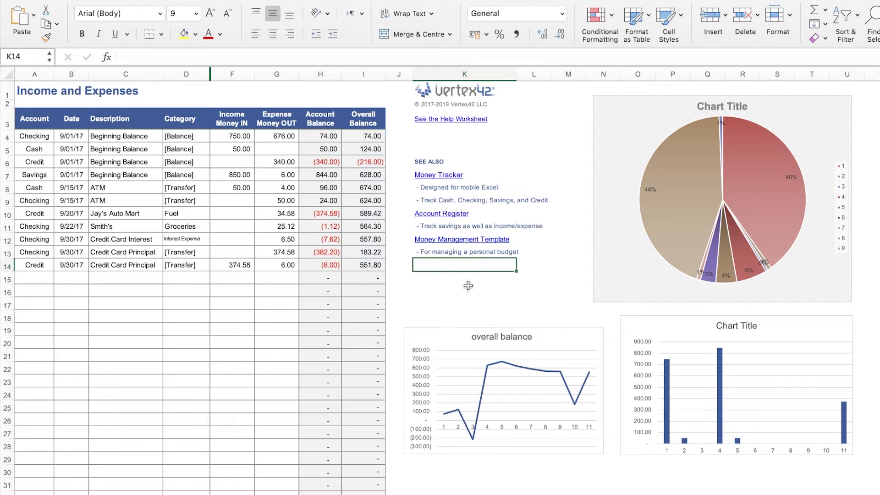
Clear the Vertex42 copyright and See Also links from column K.
drag(467, 285, 502, 96)
key(Delete)
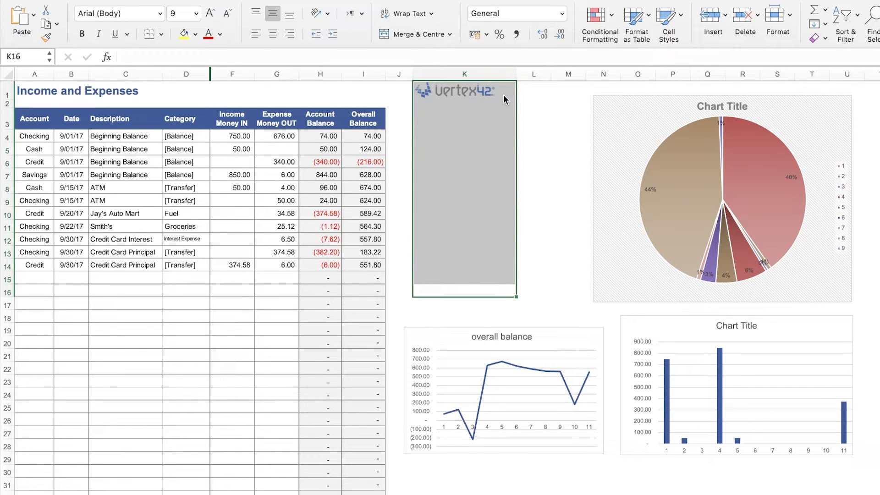
click(476, 136)
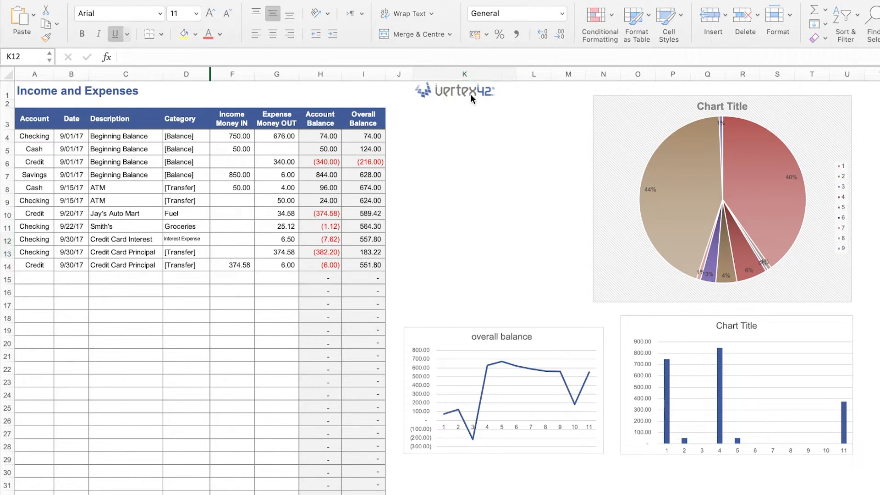
Open the Vertex42 logo link to view the template's download page, then return to the workbook.
click(472, 93)
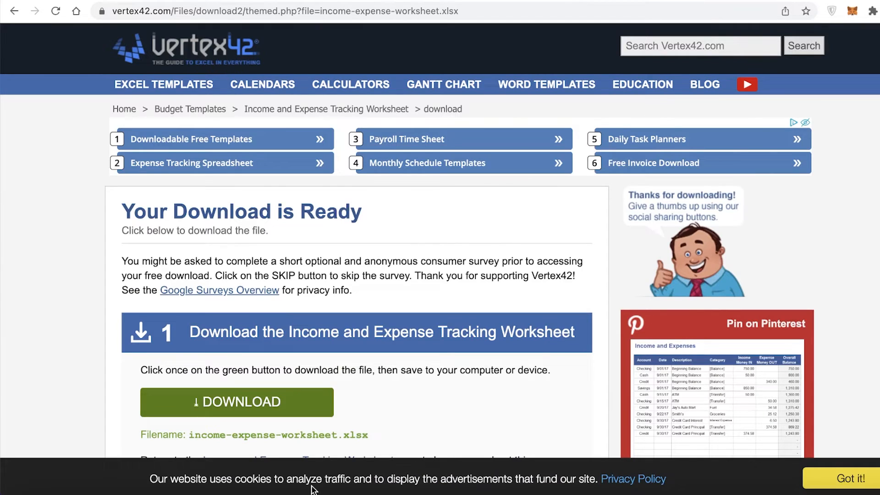
click(311, 490)
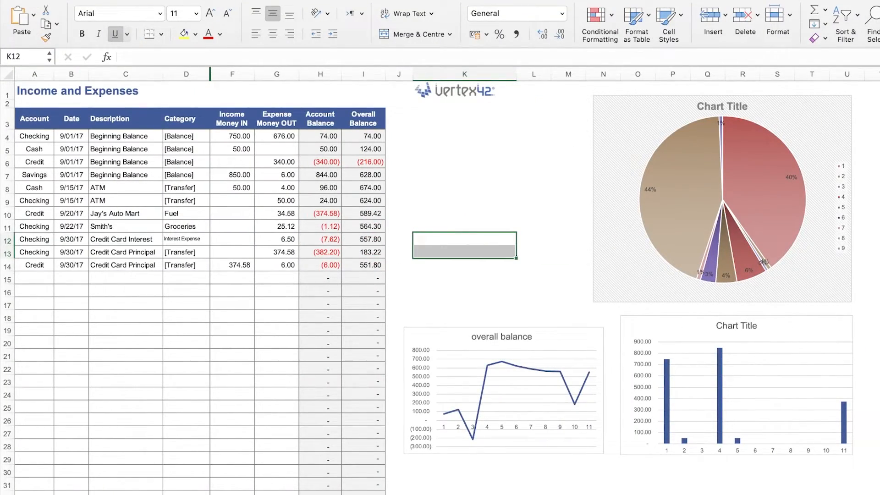
Clear the contents of the unused rows 17 to 33 in columns D through J of the register.
key(ctrl+super+f)
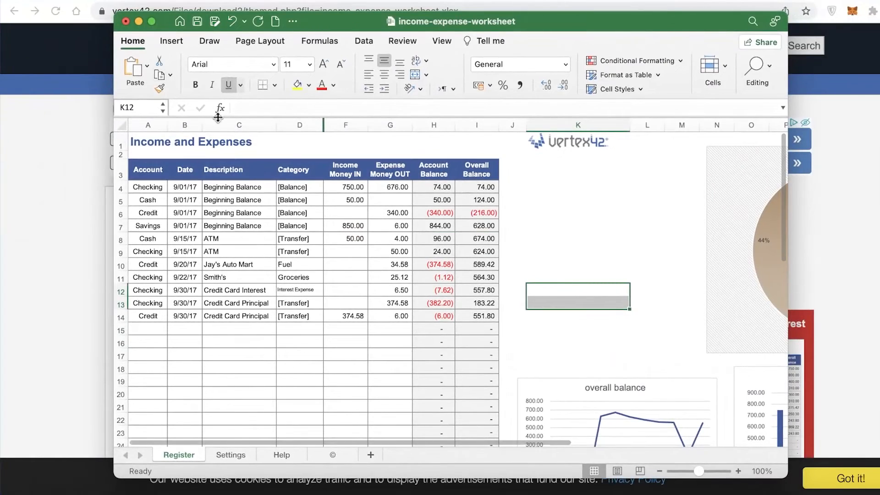
scroll(595, 249, down, 10)
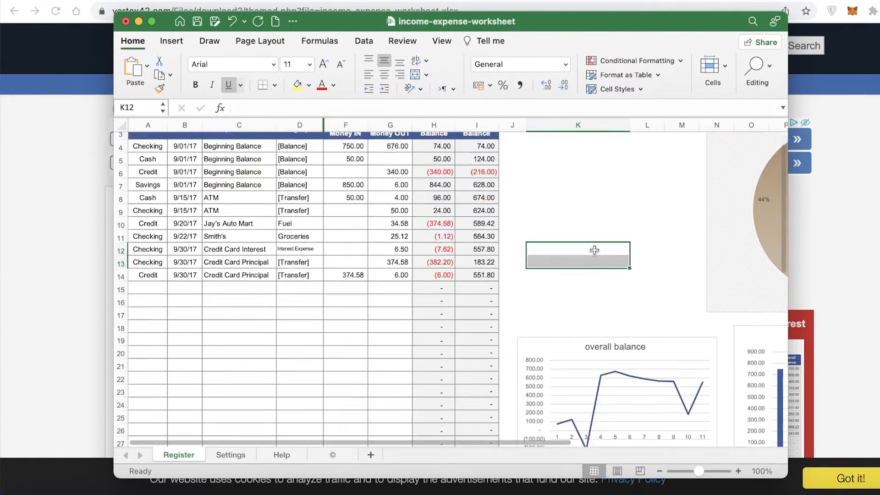
scroll(595, 249, up, 8)
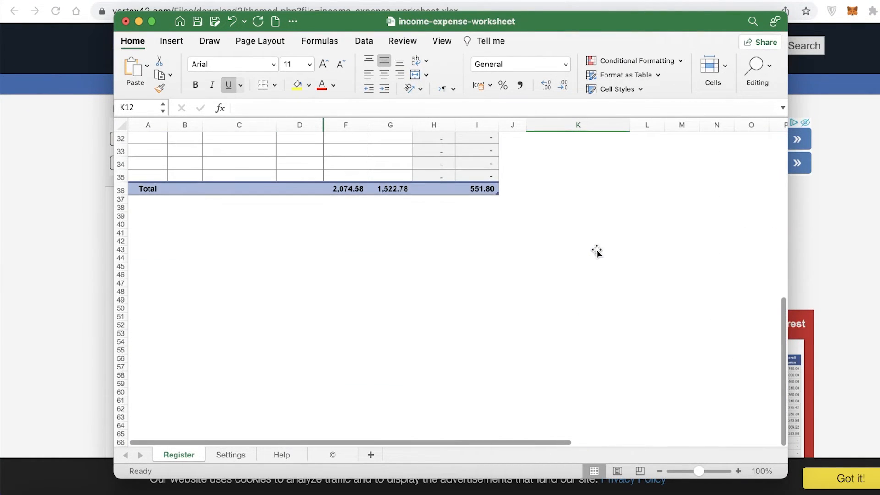
scroll(444, 349, down, 2)
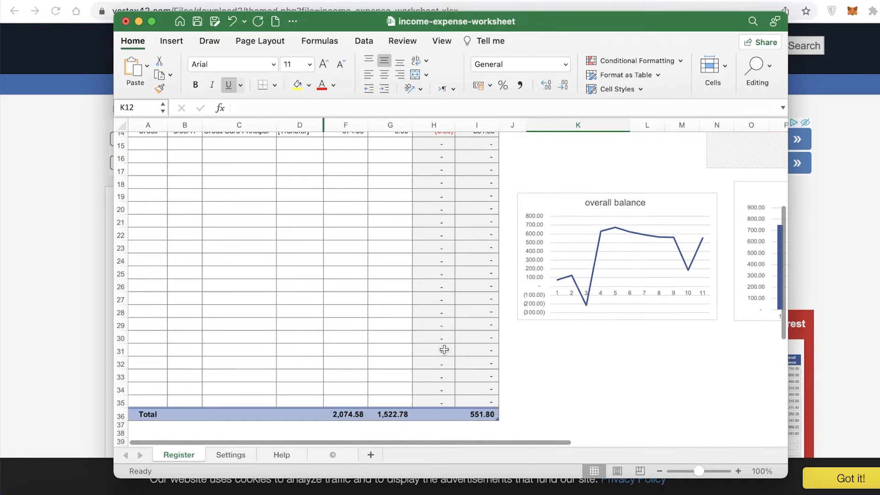
drag(512, 368, 295, 165)
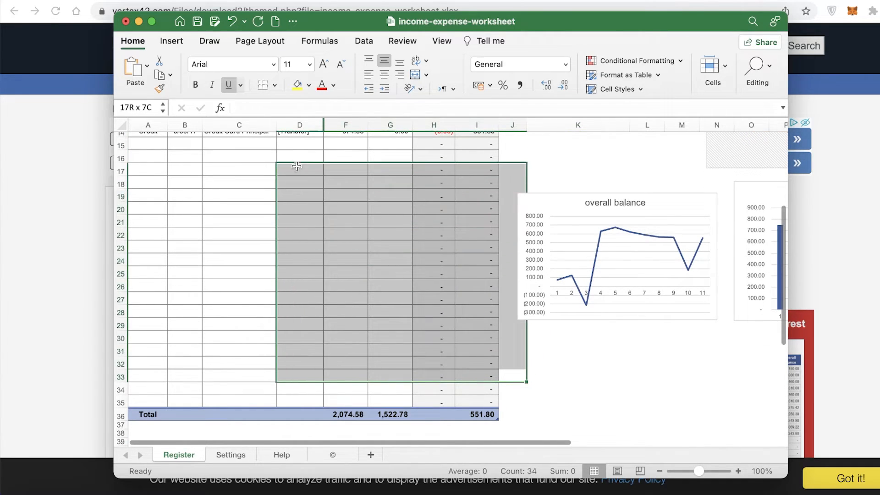
key(Delete)
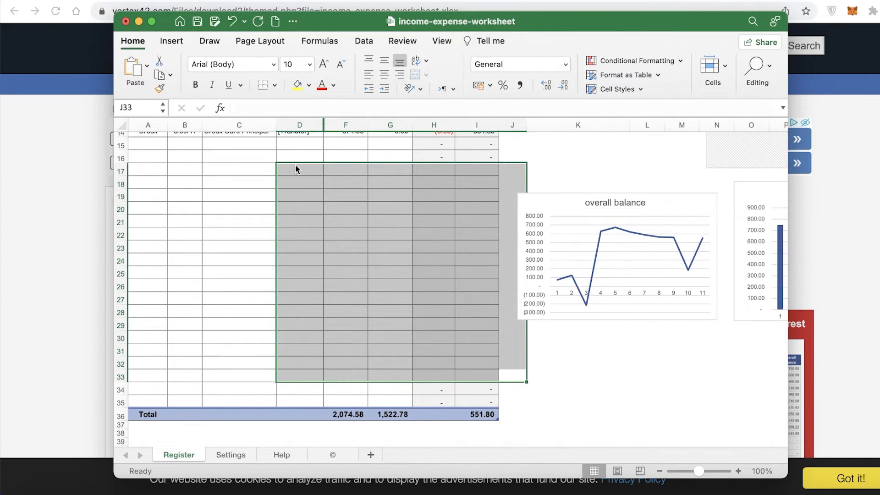
Resize the register table to A3:I17 so the Total row sits directly below the entries.
click(398, 423)
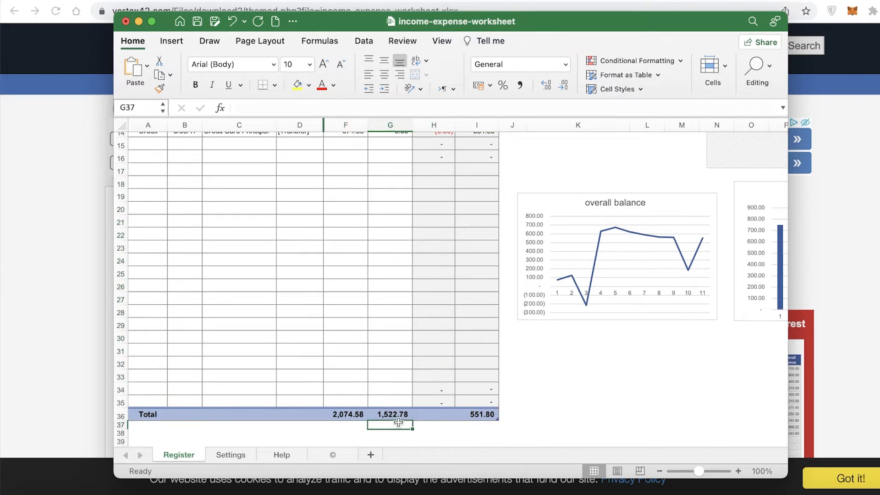
click(395, 405)
click(538, 414)
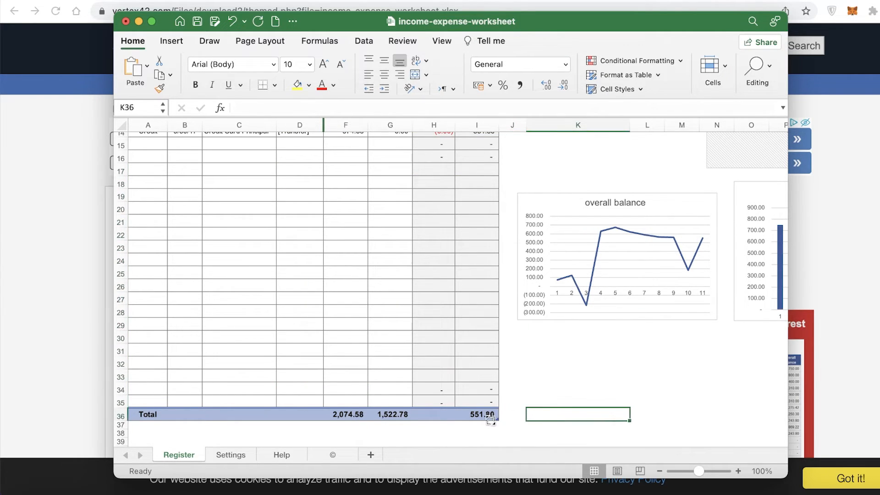
drag(496, 419, 462, 174)
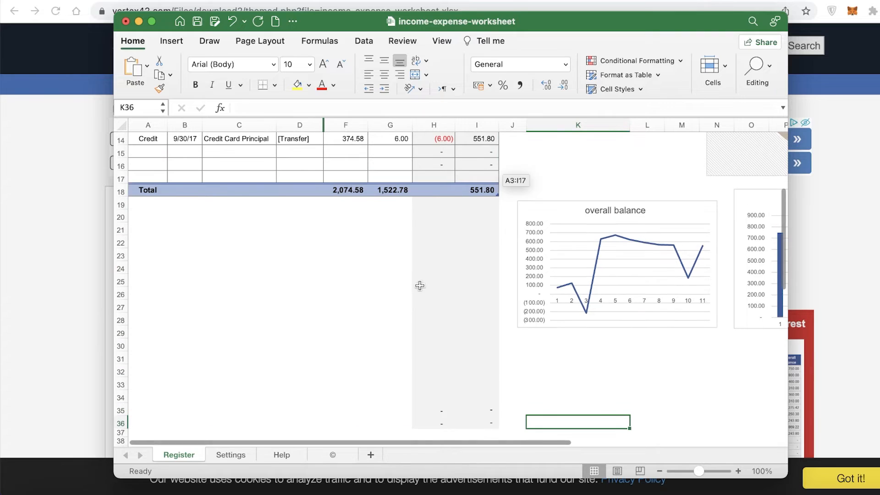
scroll(406, 314, up, 5)
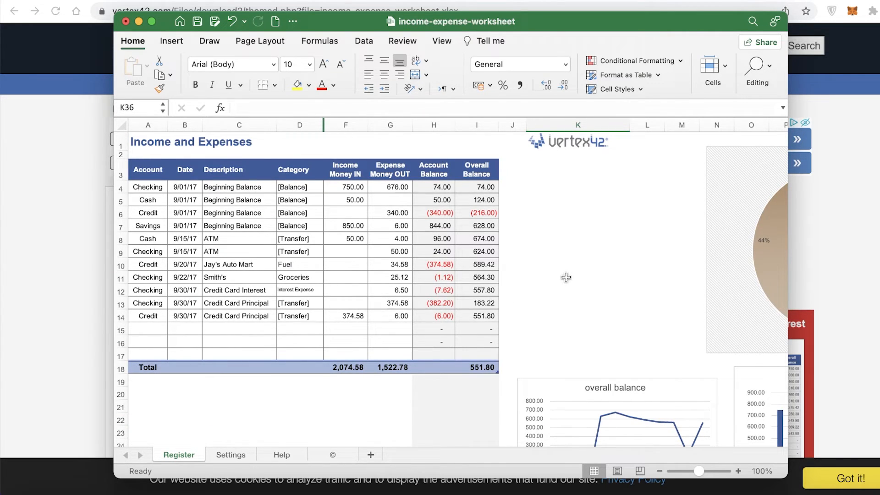
click(794, 361)
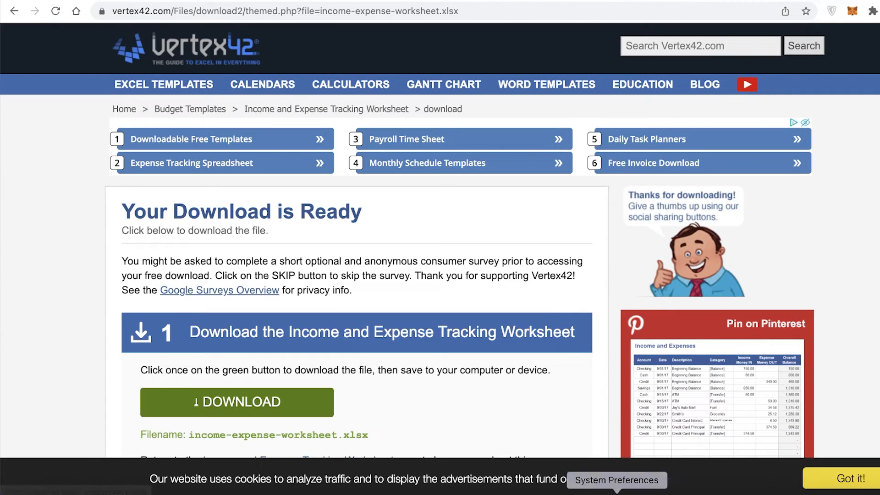
click(258, 492)
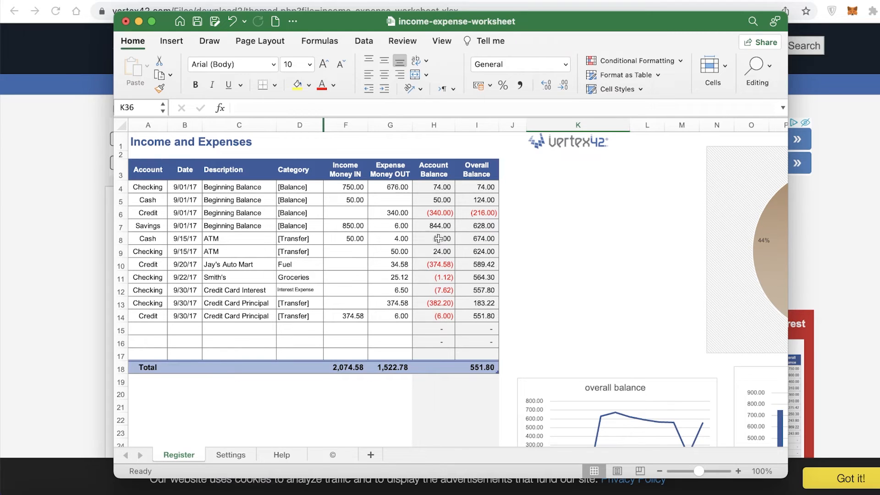
click(479, 226)
click(540, 224)
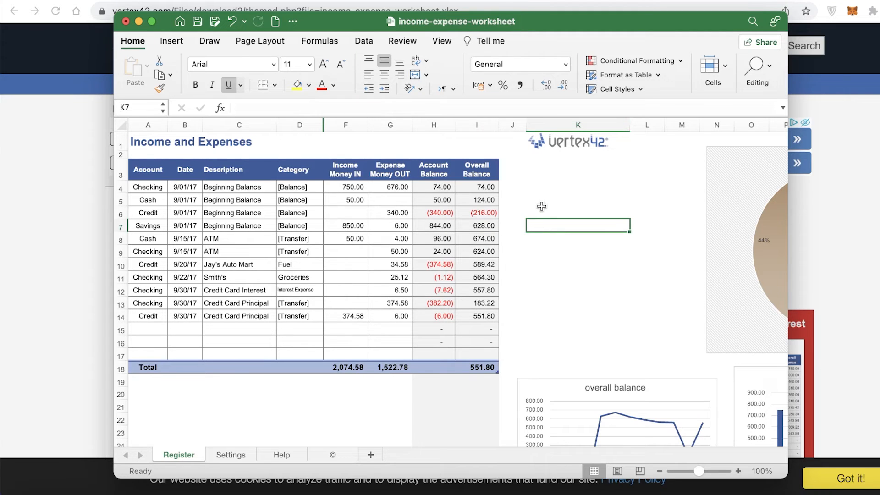
click(541, 207)
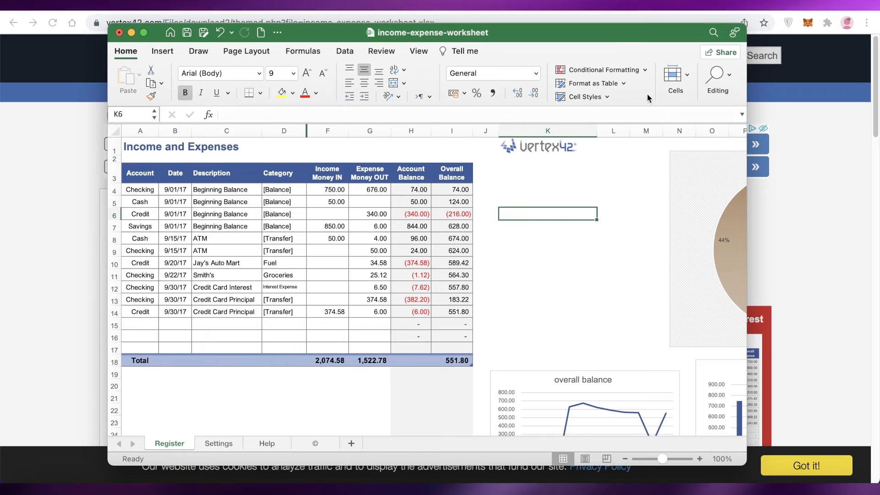
Widen the workbook window and review the finished table and charts.
drag(751, 250, 817, 249)
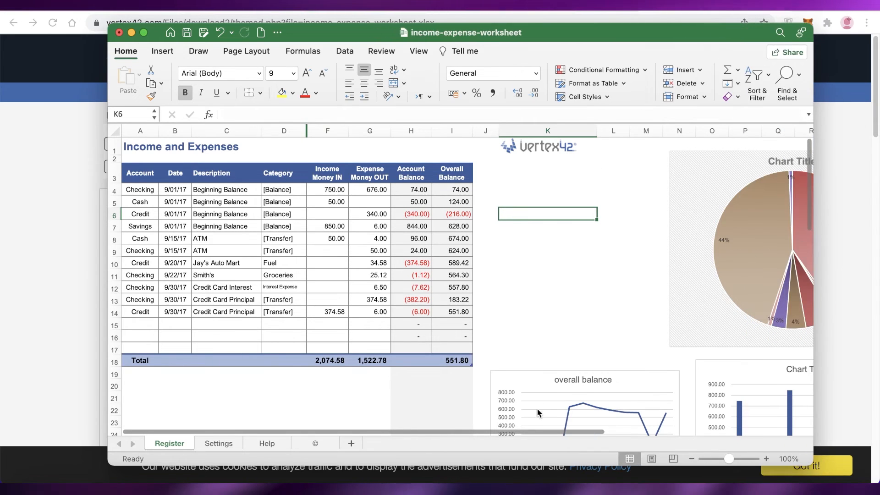
scroll(660, 416, right, 5)
scroll(683, 302, down, 5)
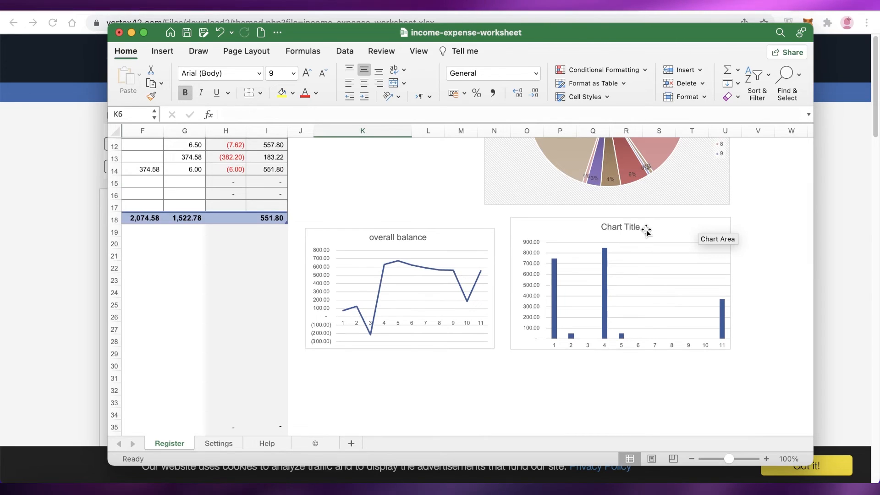
click(813, 248)
Switch to the browser, open the Microsoft Office templates home page and browse its template categories.
click(592, 6)
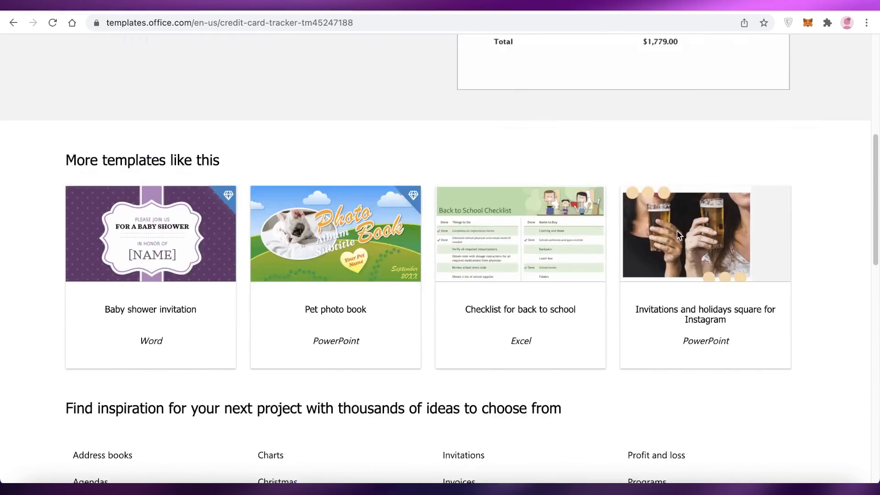
scroll(679, 235, up, 15)
click(158, 51)
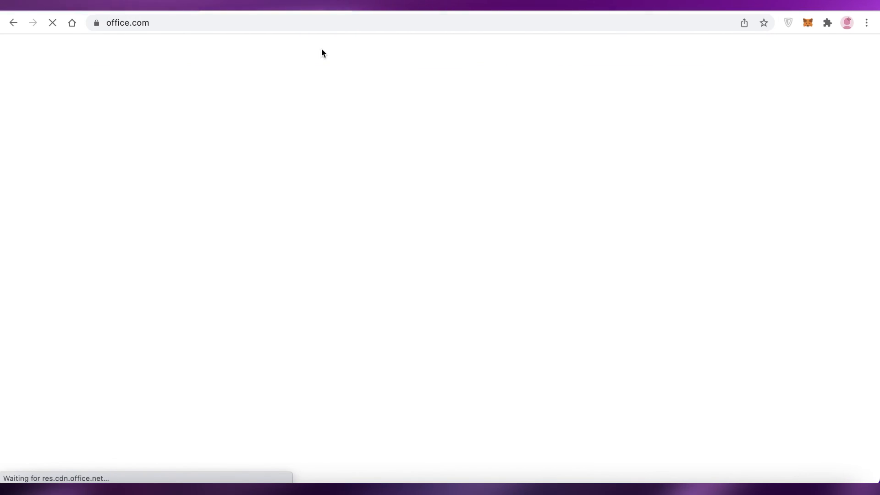
click(322, 53)
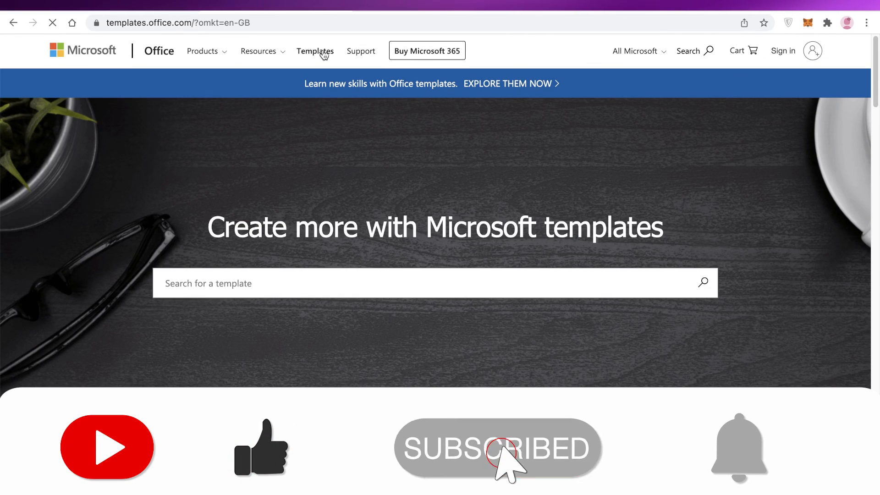
scroll(573, 214, down, 15)
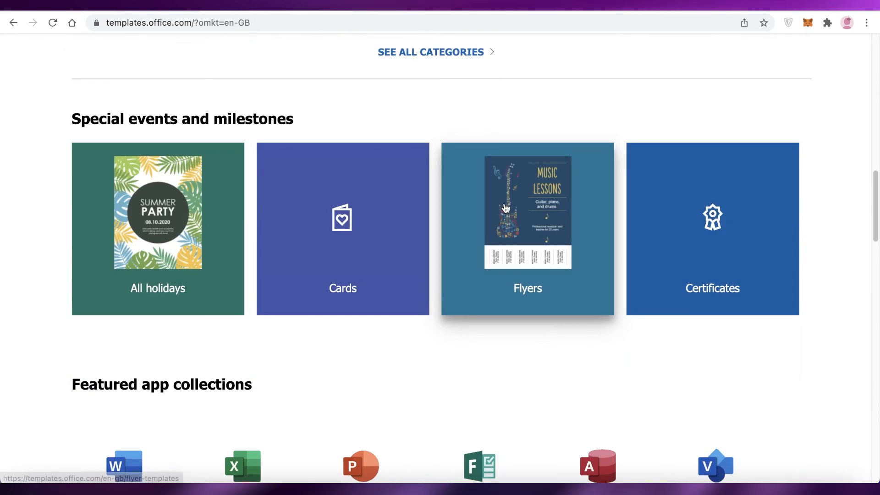
scroll(572, 214, up, 5)
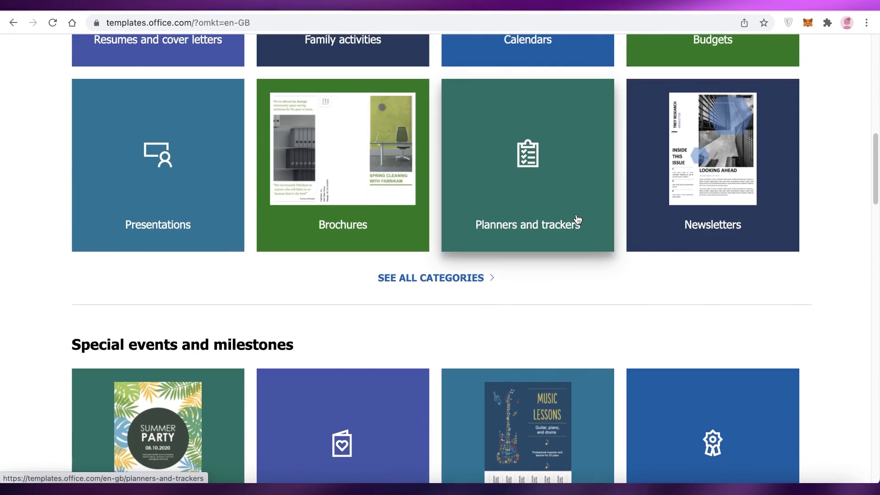